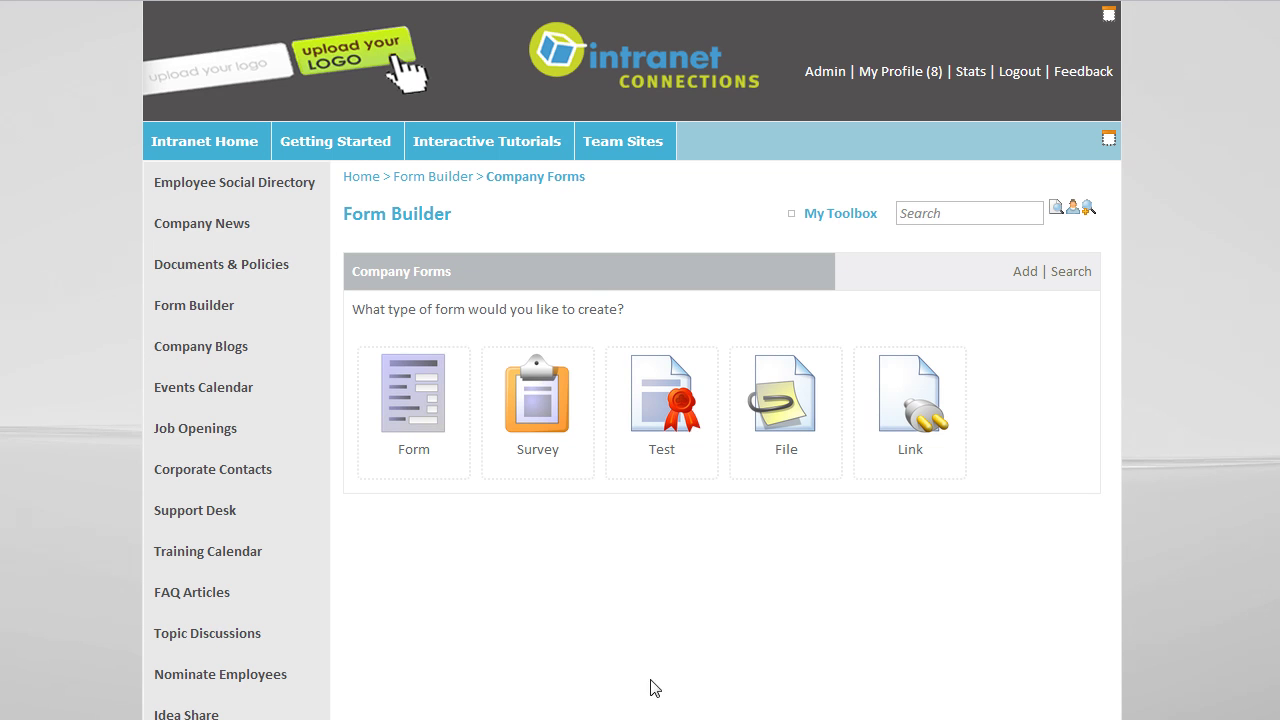
Step: Start a blank test titled 'Workplace Quiz'
left_click(686, 432)
left_click(418, 420)
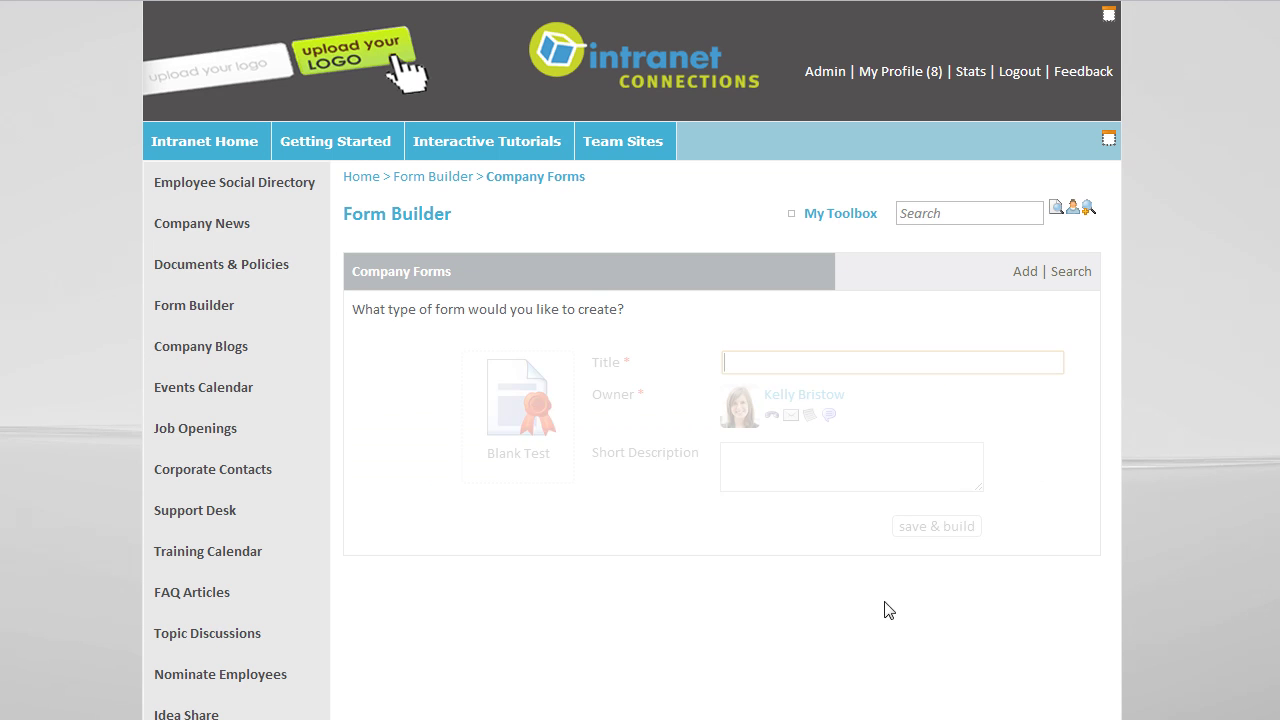
type("Workplac")
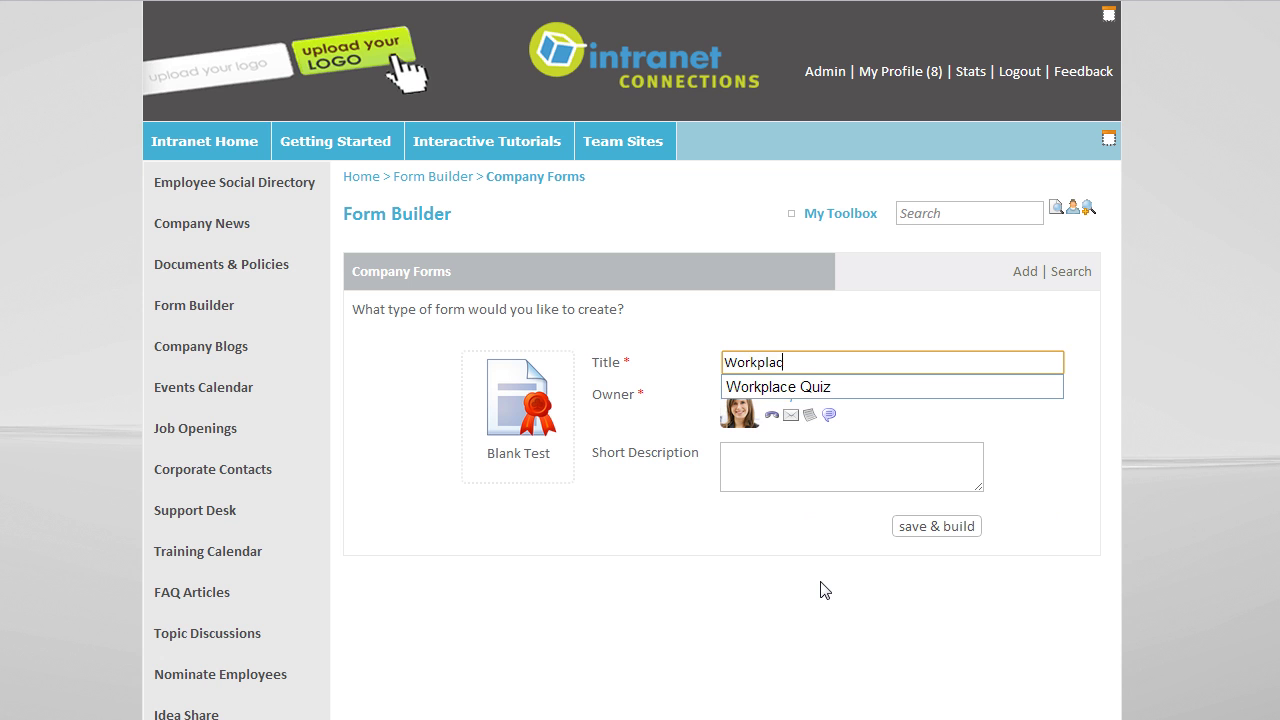
type("e Quiz")
left_click(820, 590)
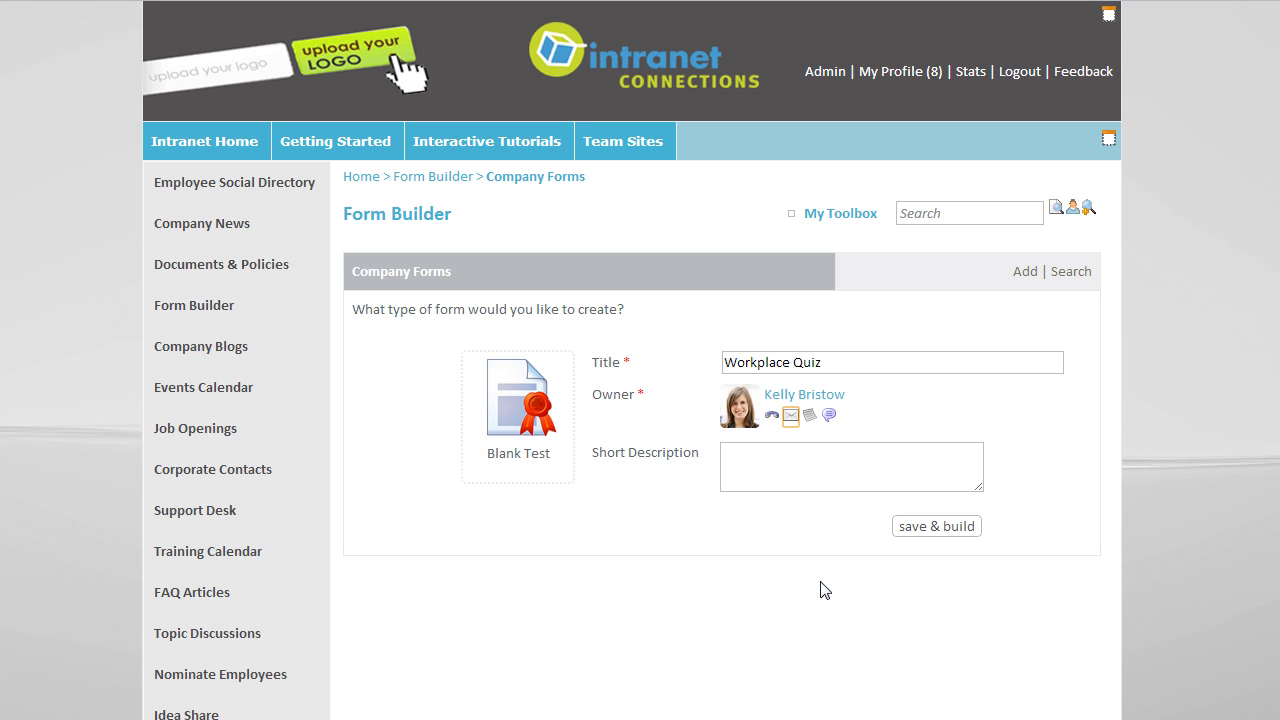
Step: Save the test and add a question bank headed 'General Knowledge'
left_click(950, 532)
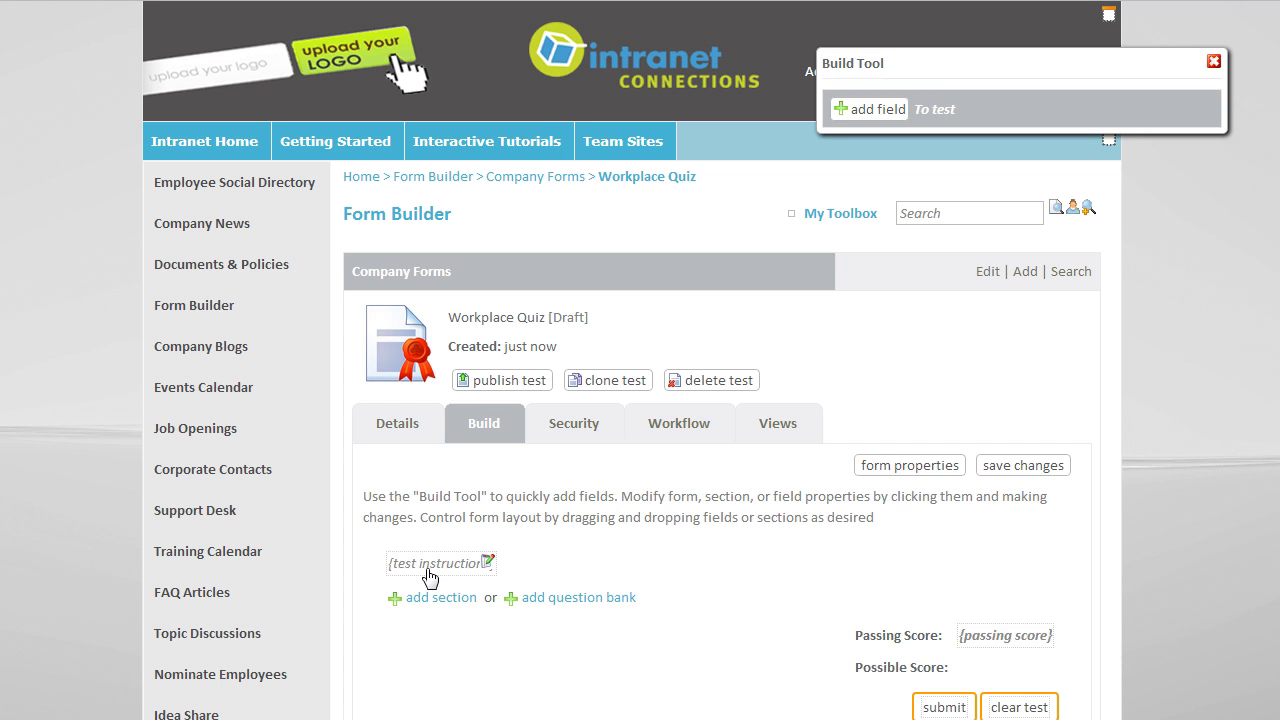
scroll(762, 500, "down", 2)
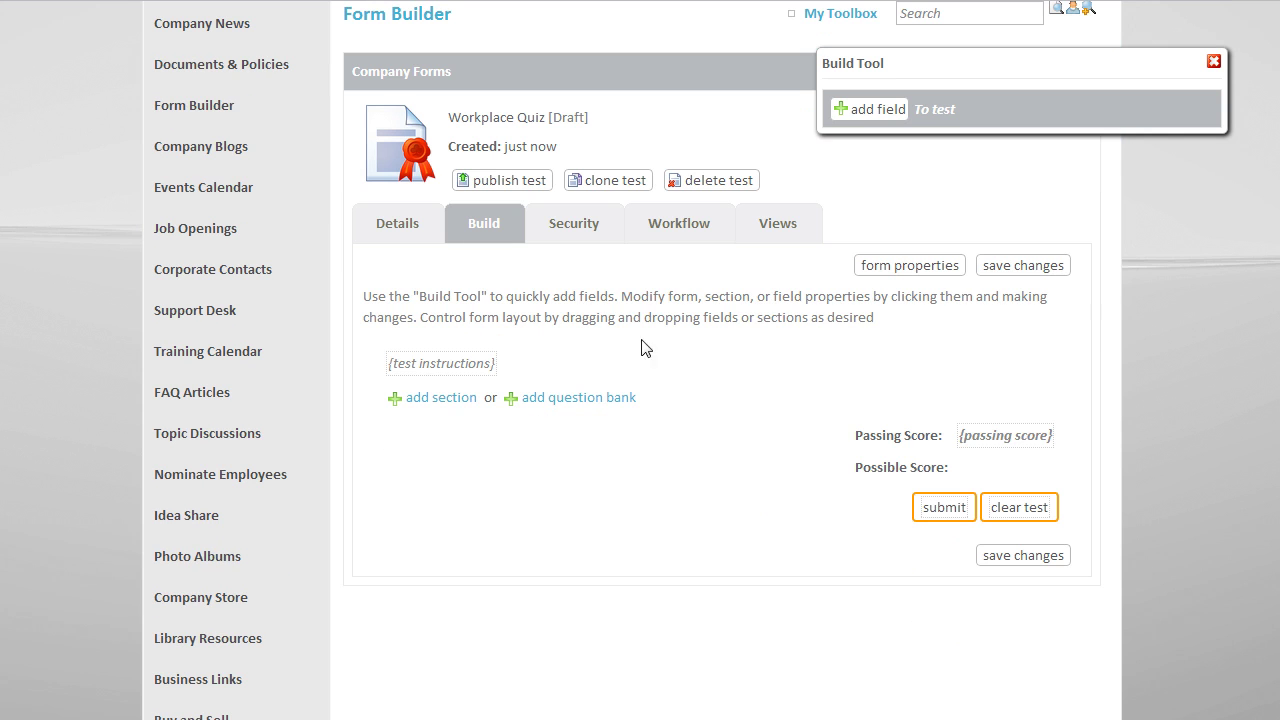
left_click(588, 398)
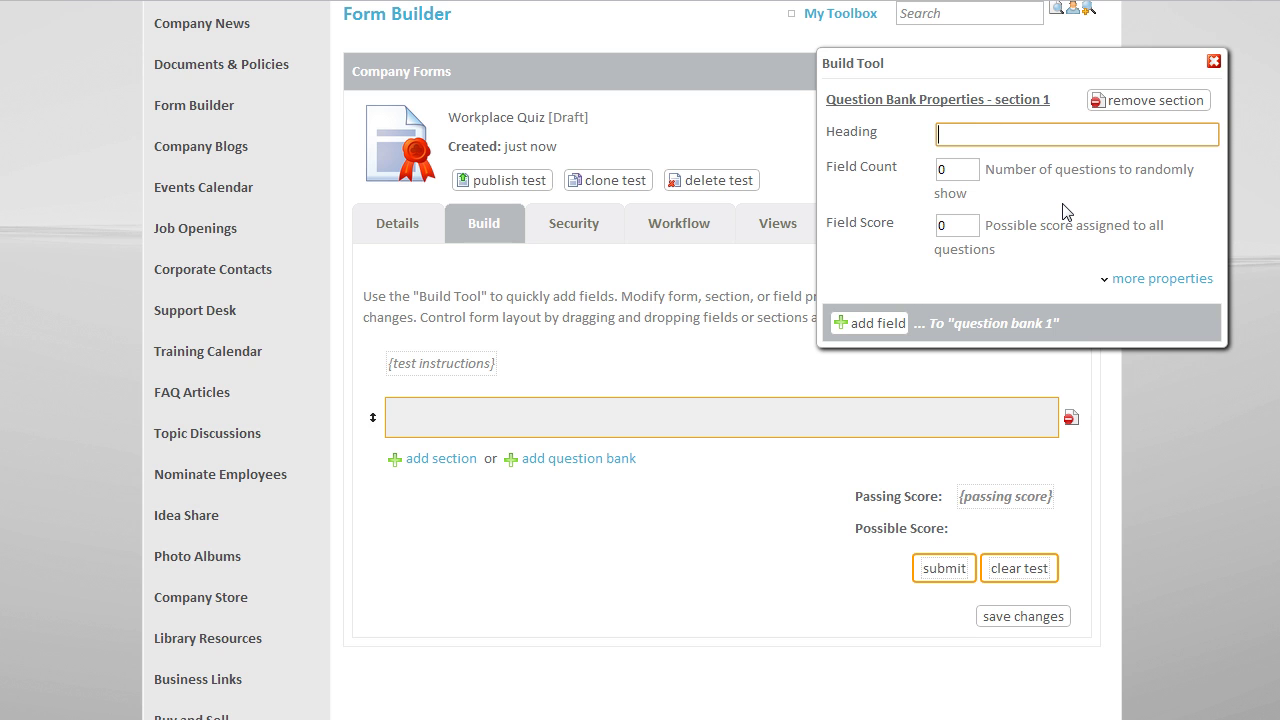
type("General Knowled")
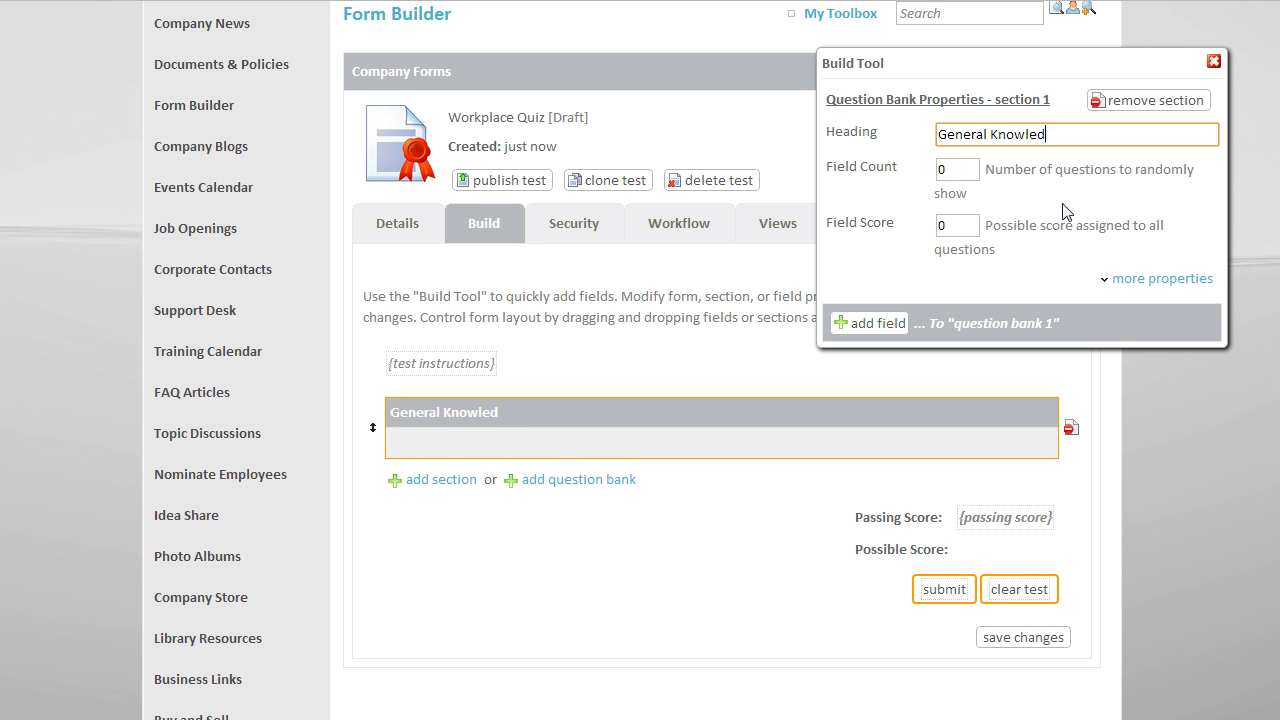
type("ge")
Step: Add a radio-button question labelled 'How many employees do we have?'
left_click(848, 324)
left_click(870, 206)
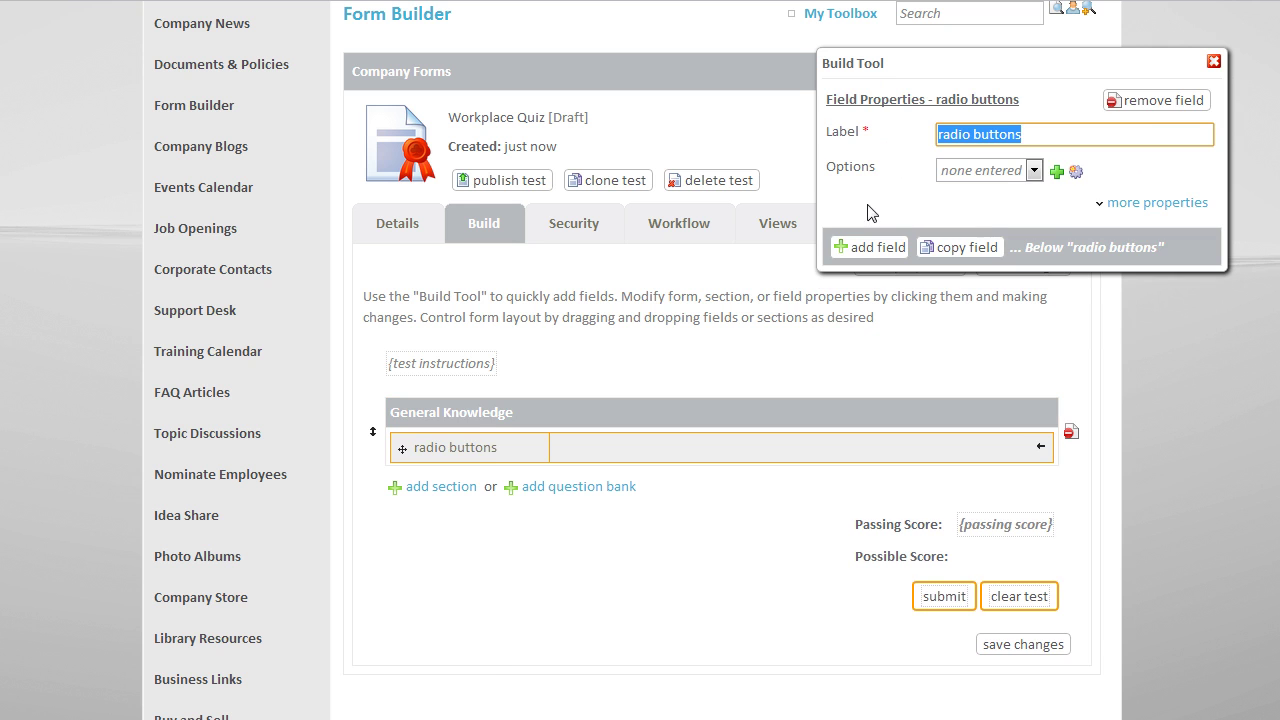
type("H")
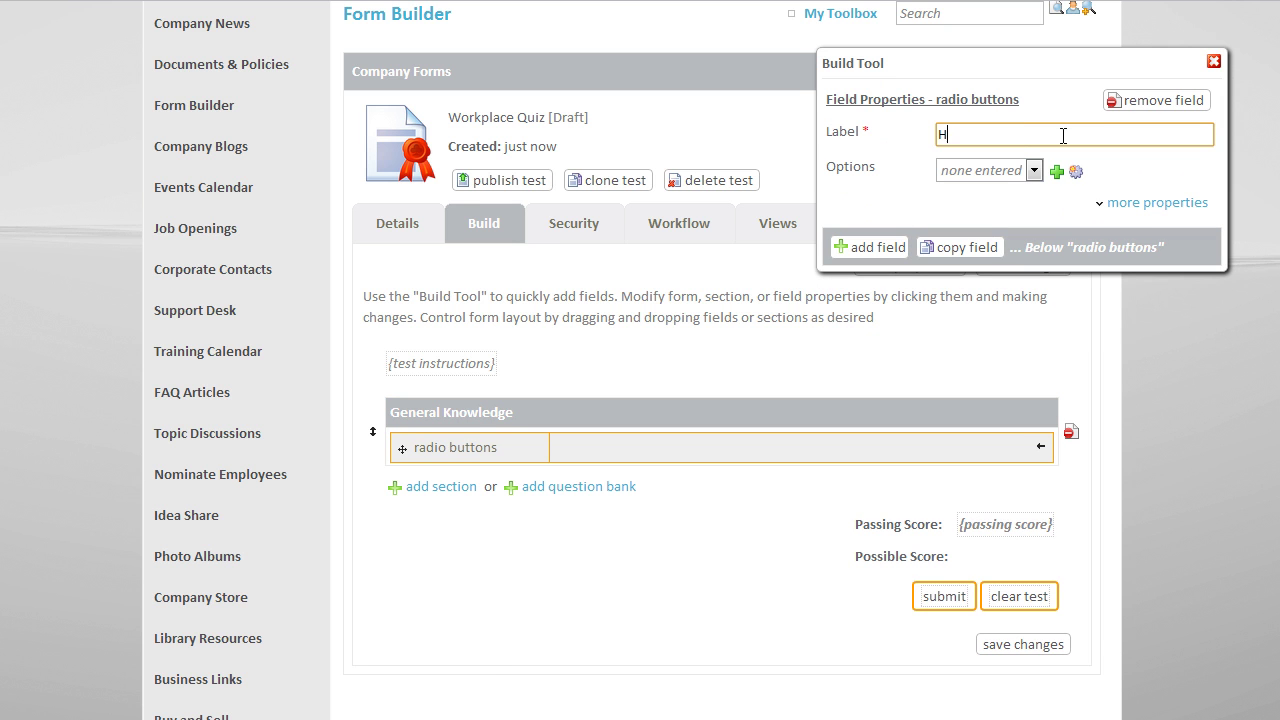
type("ow many employ")
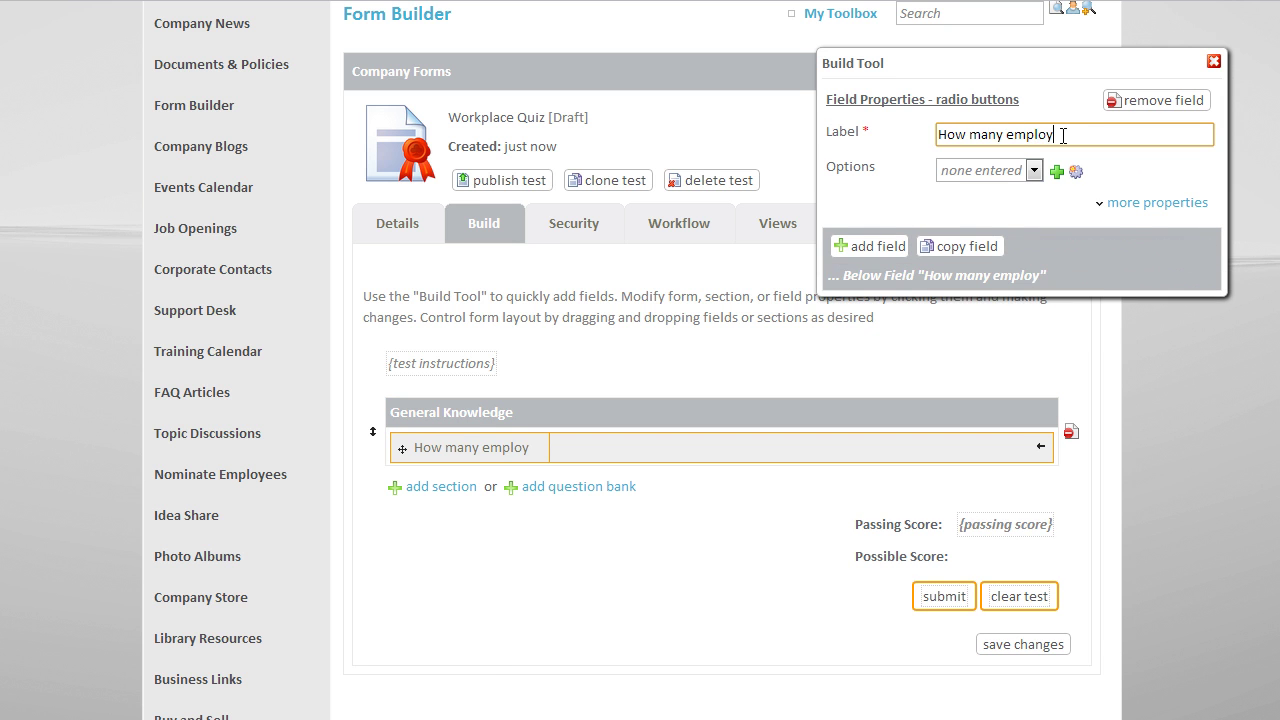
type("ees do we")
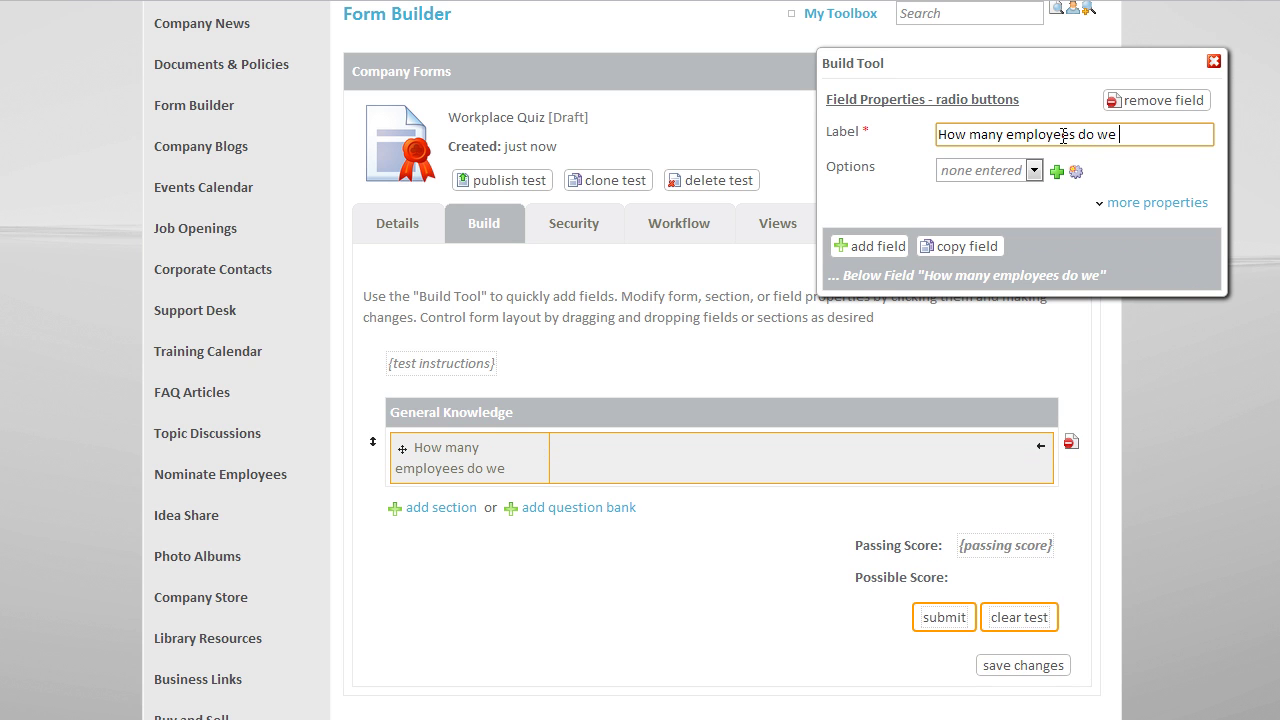
type(" have?")
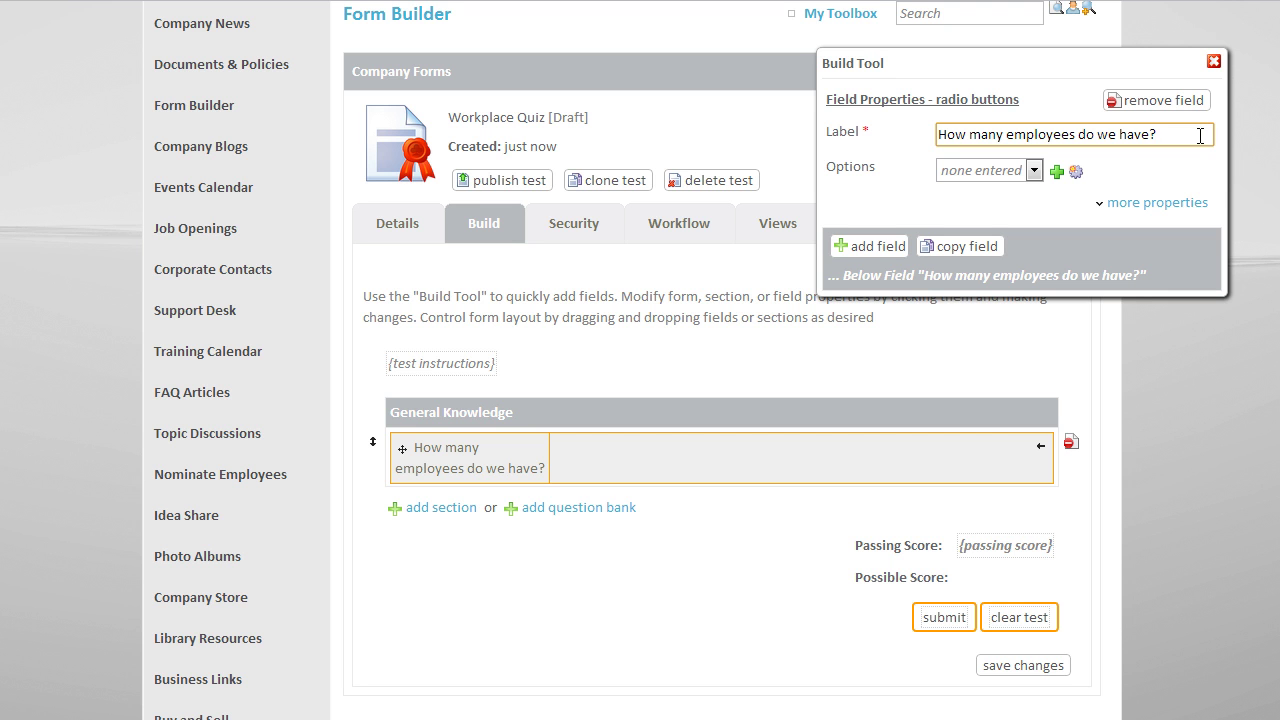
Step: Give the employee question the answer options 99, 128, 156 and 200
left_click(1056, 171)
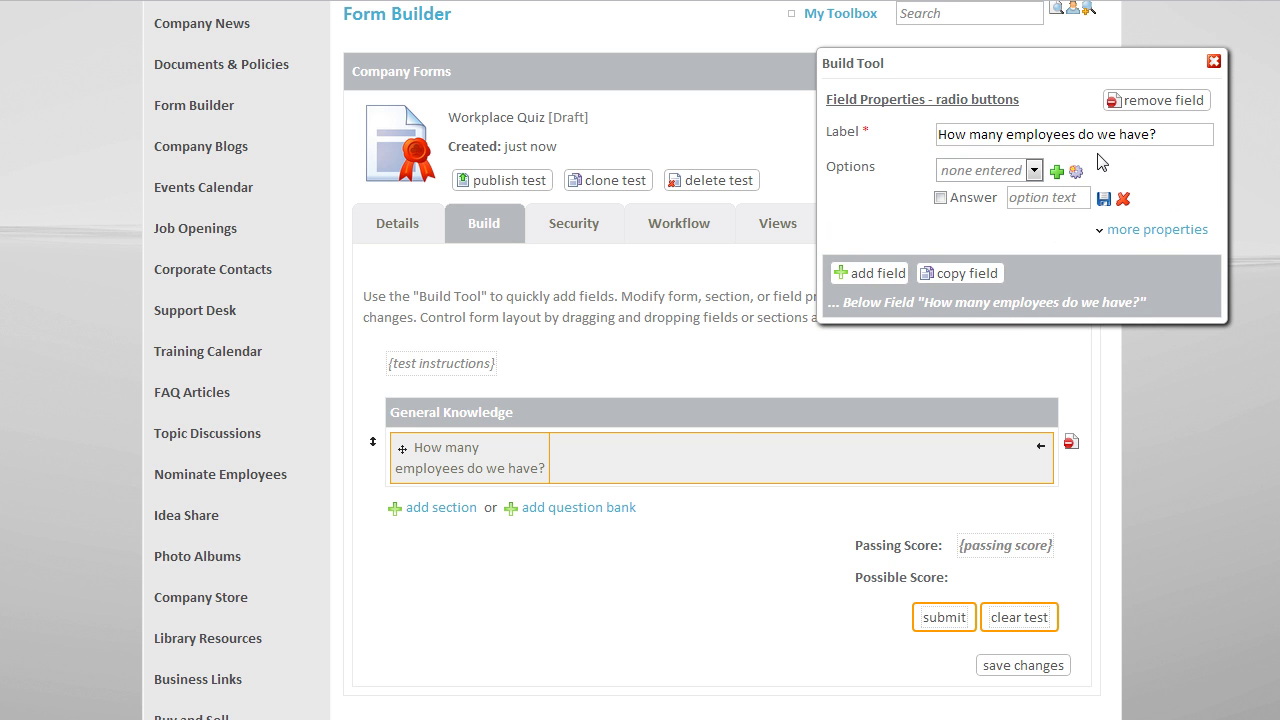
left_click(1076, 172)
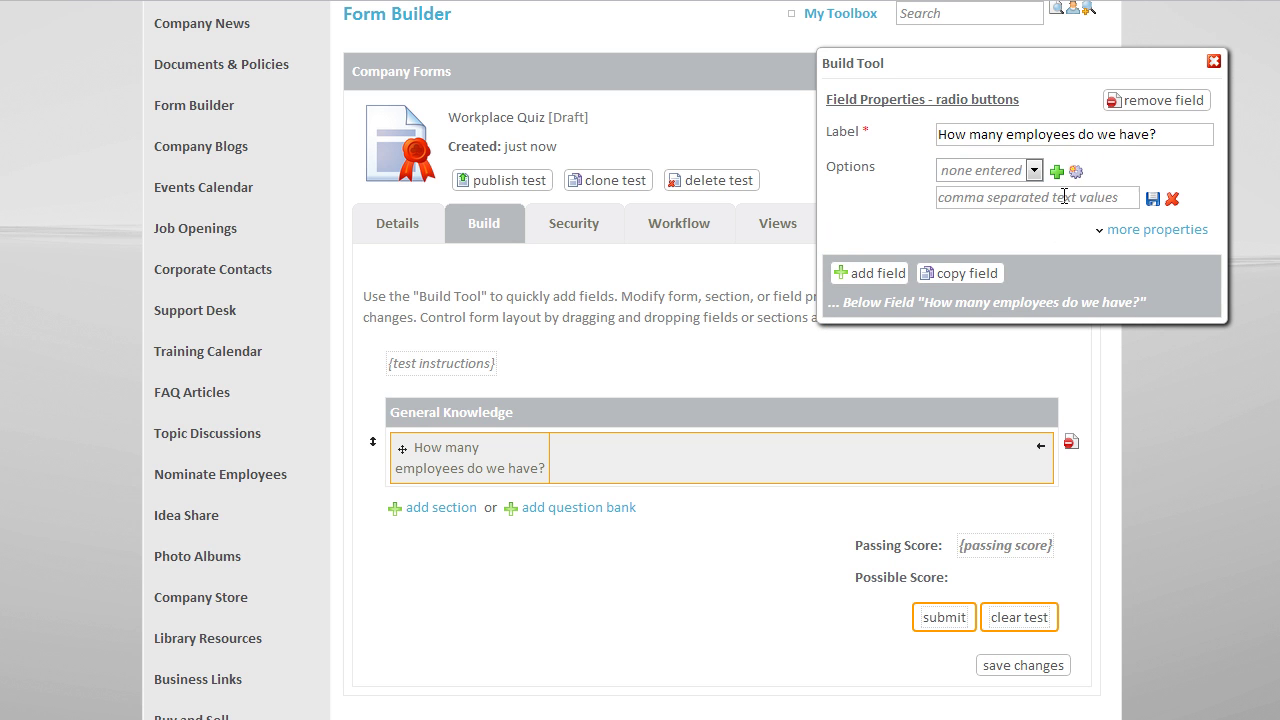
left_click(1067, 197)
type("99, 128, 156, 2")
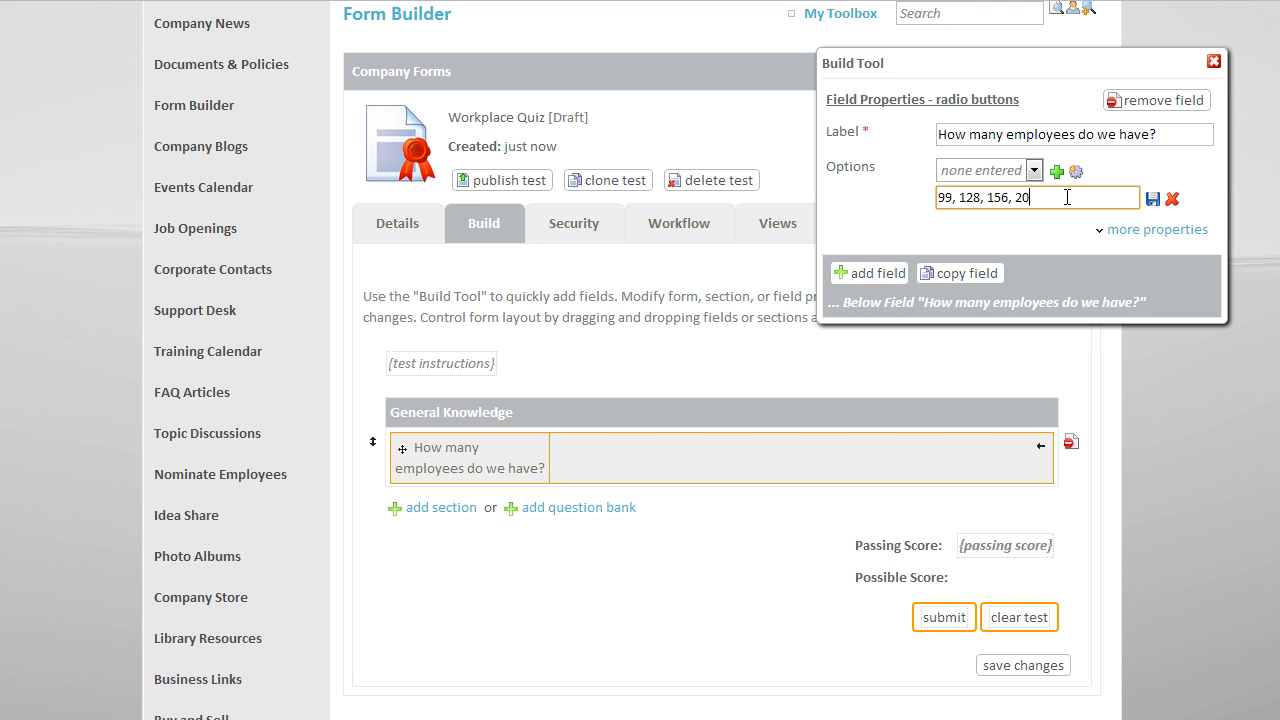
type("00")
left_click(1154, 200)
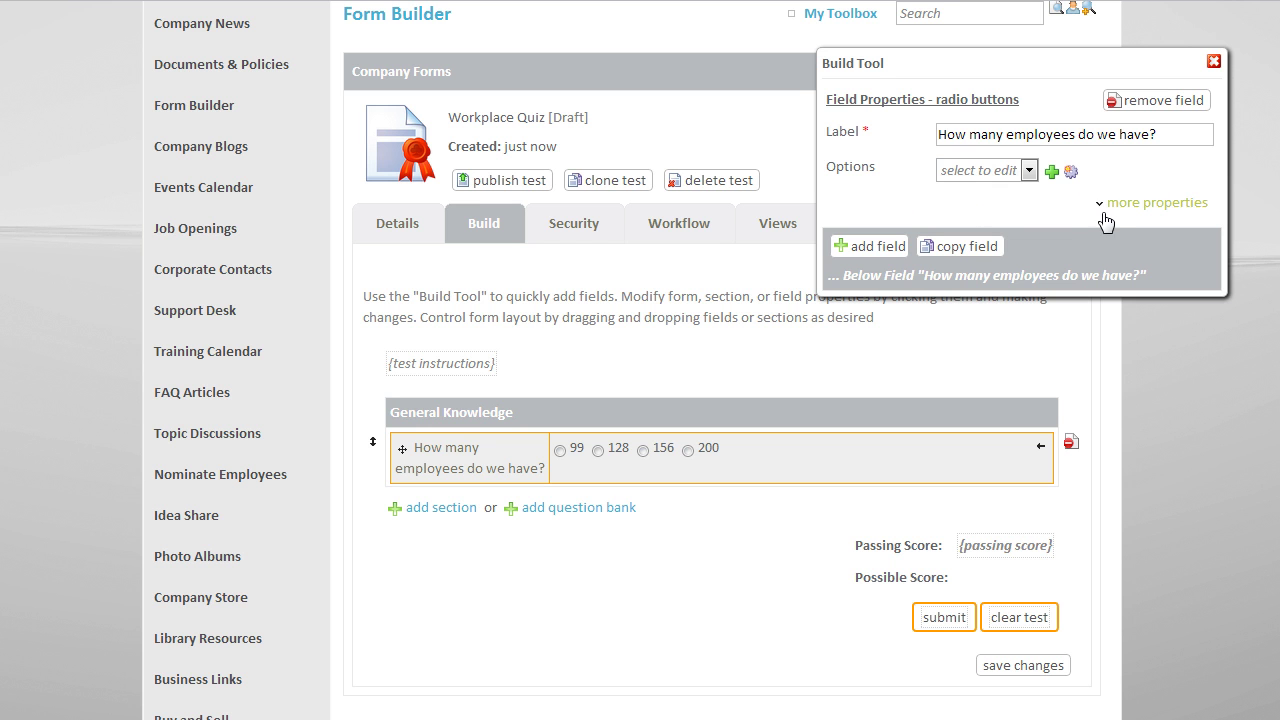
Step: Show the employee question's label above its options and lay the options out horizontally
left_click(1114, 210)
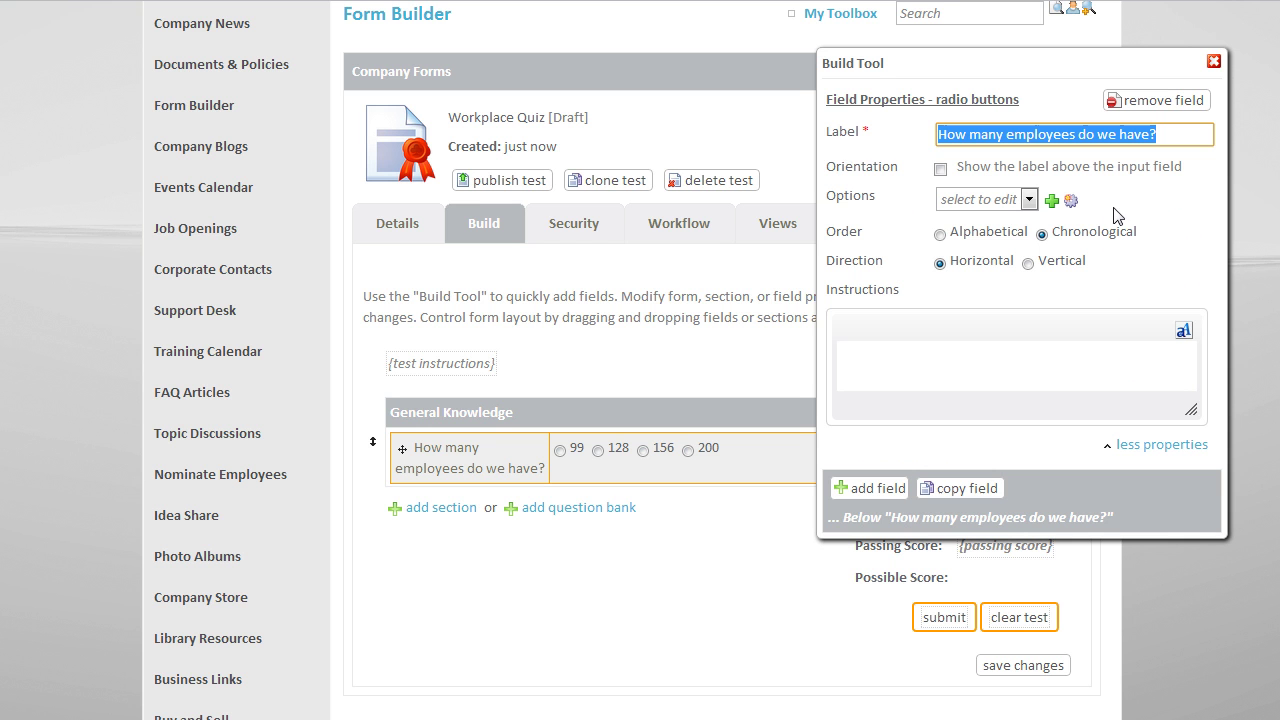
left_click(1030, 261)
left_click(940, 168)
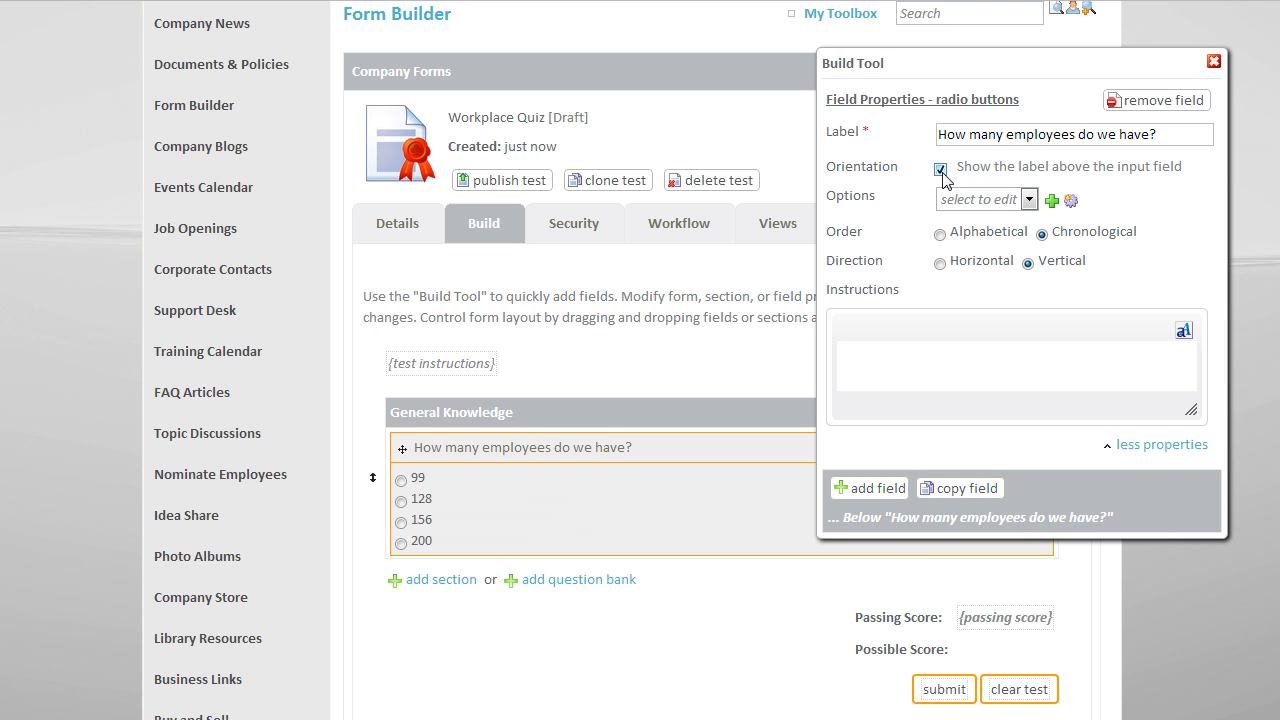
left_click(940, 264)
scroll(942, 275, "down", 1)
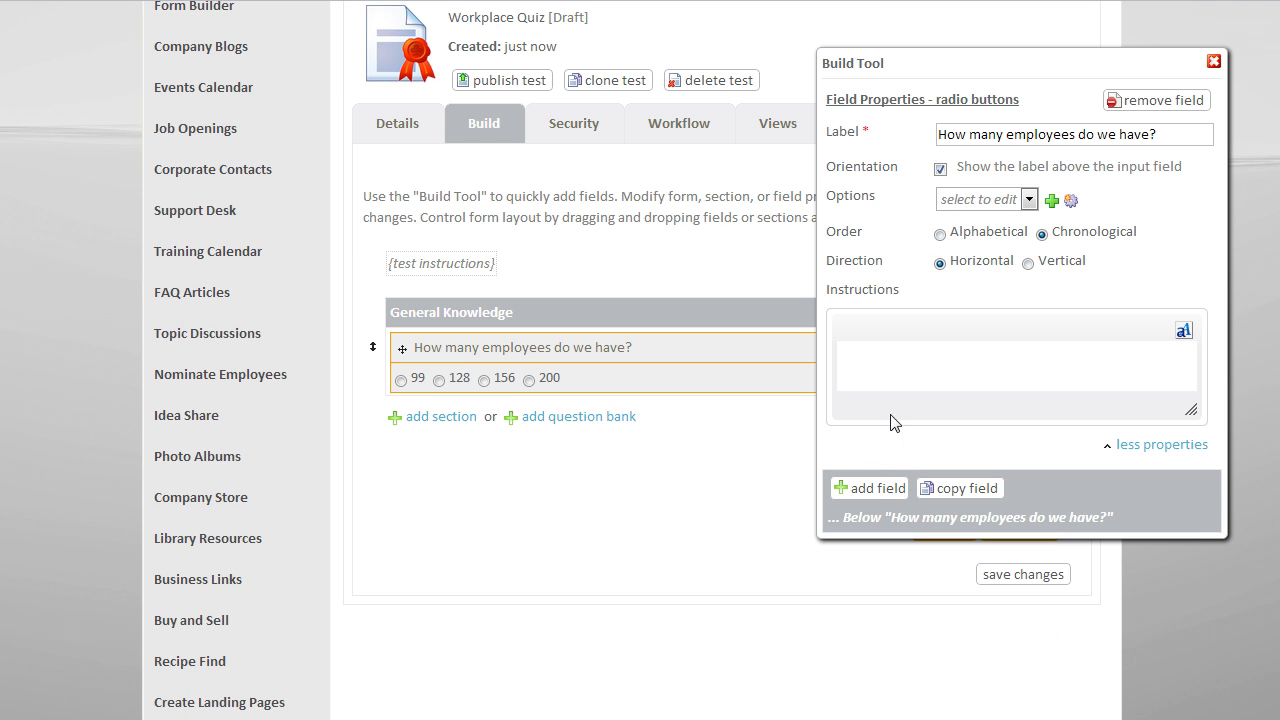
left_click(875, 490)
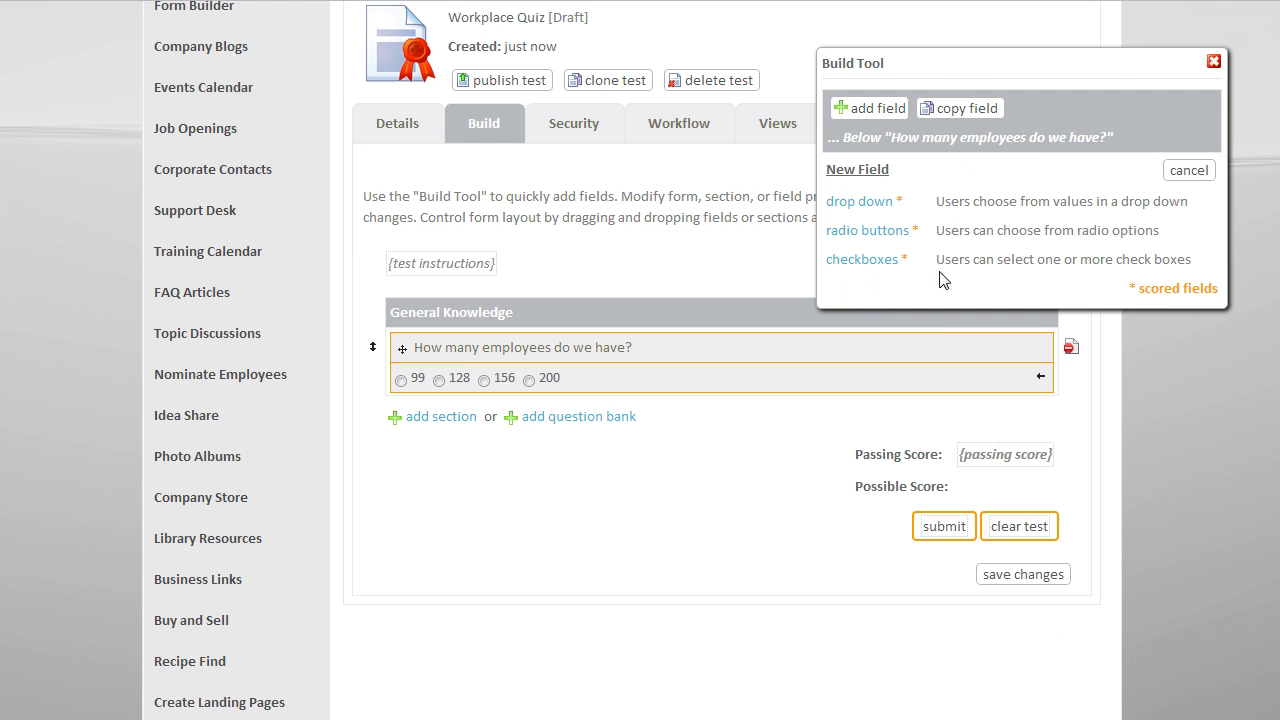
Step: Add a drop-down question labelled 'Is there a dove in our company logo?'
left_click(878, 200)
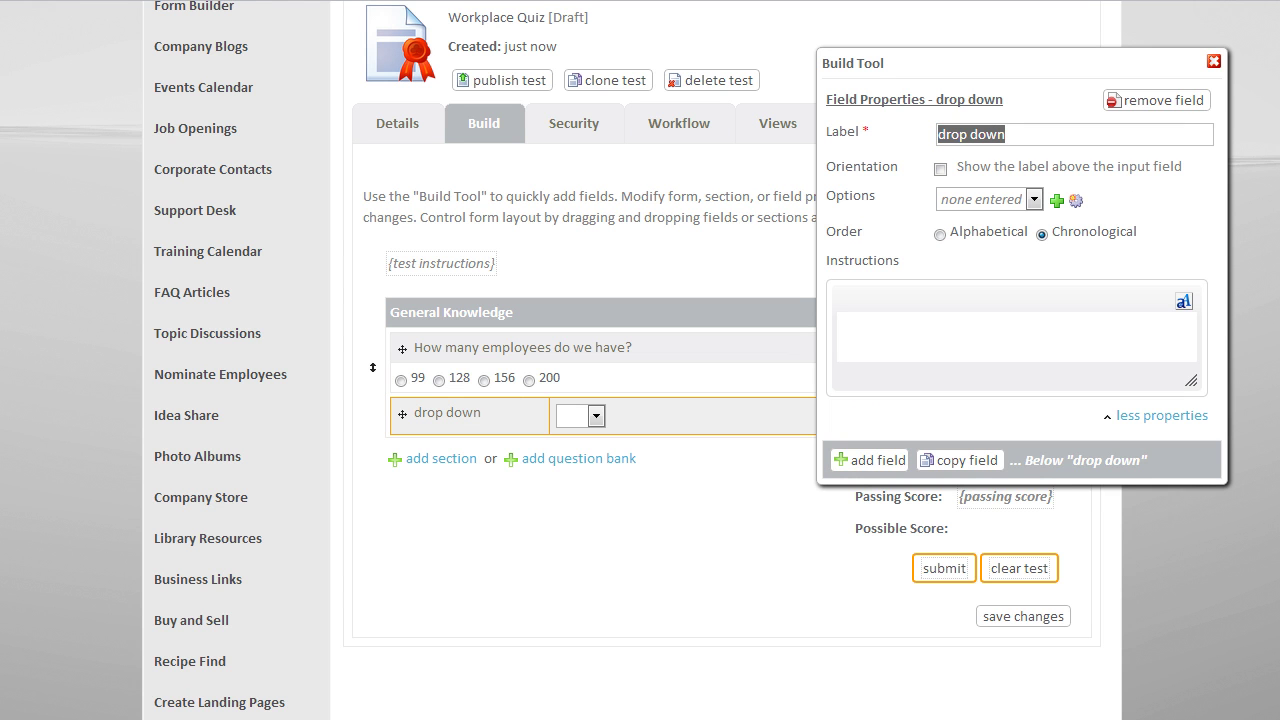
left_click(1044, 140)
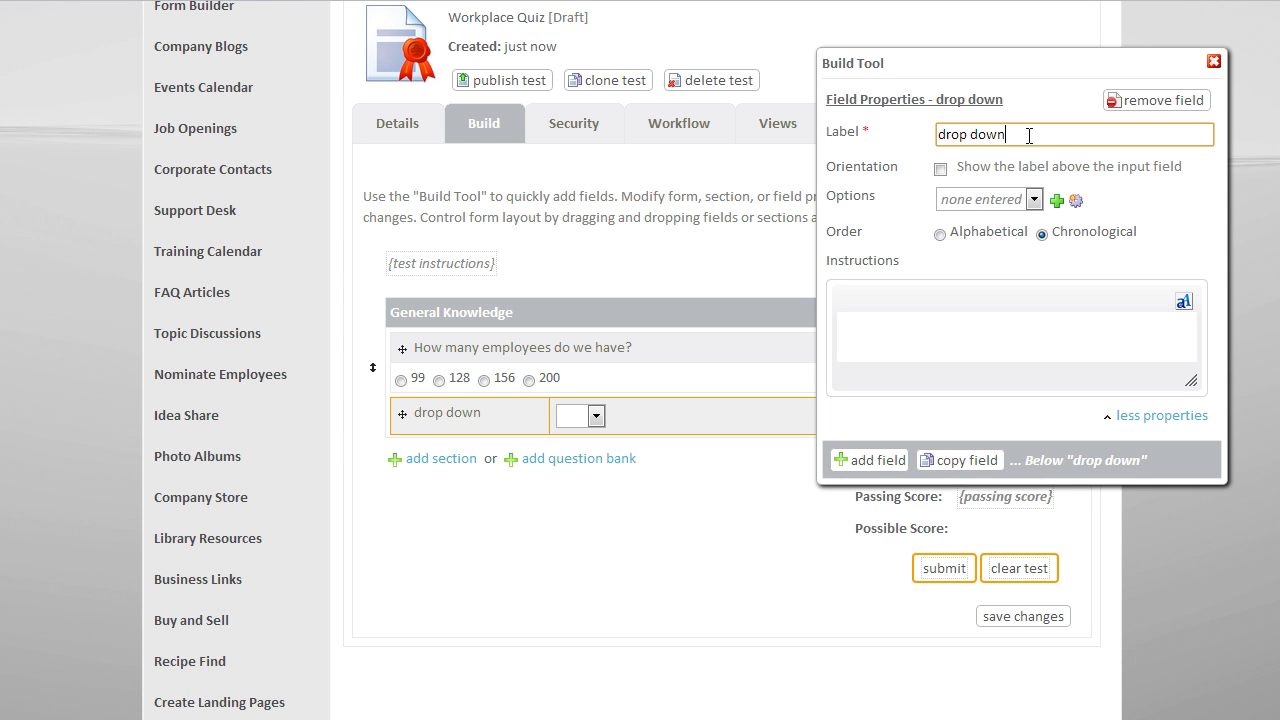
triple_click(1048, 140)
type("Is there a dove in our company logo?")
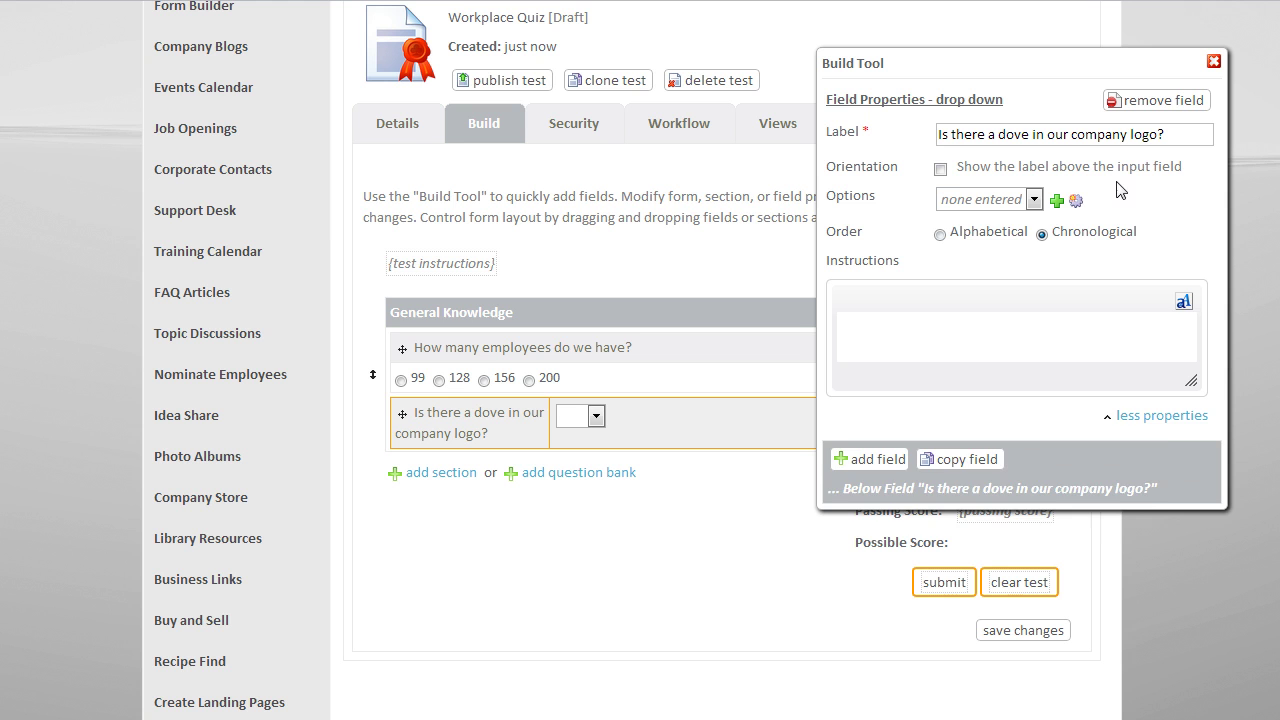
Step: Give the dove question yes and no options and show its label above
left_click(1075, 201)
left_click(990, 228)
type("yes, no")
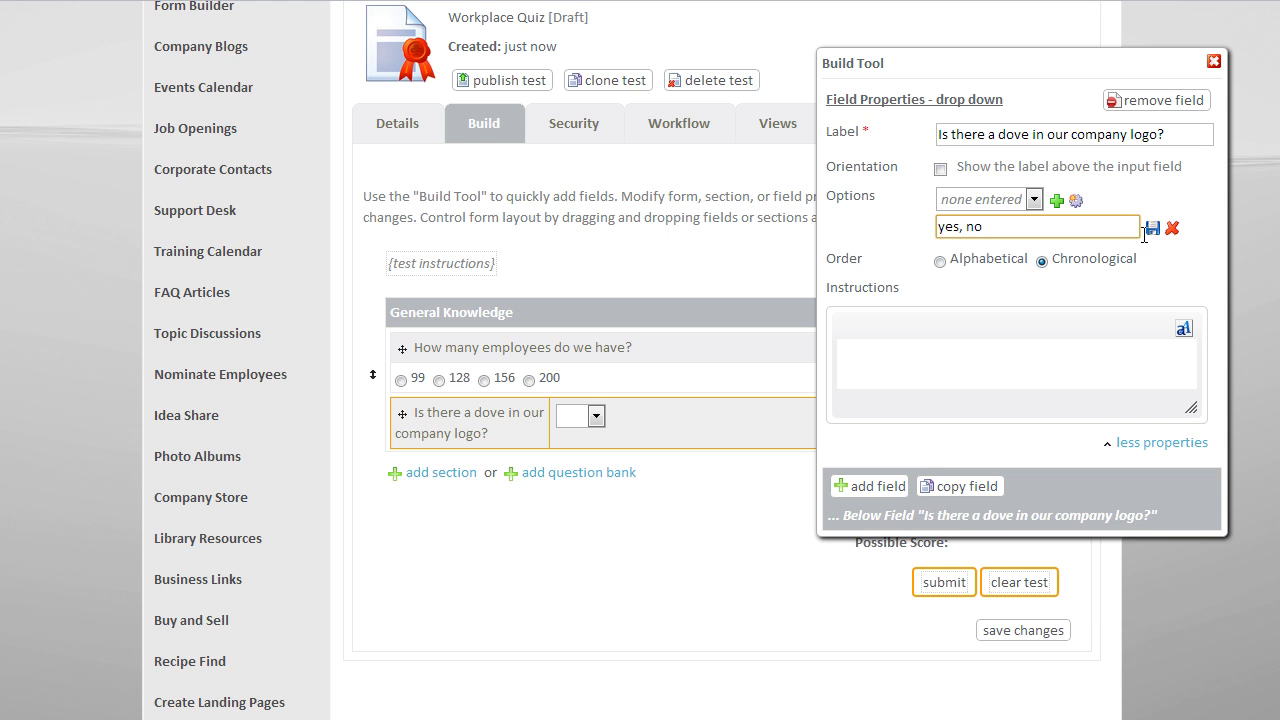
left_click(1152, 228)
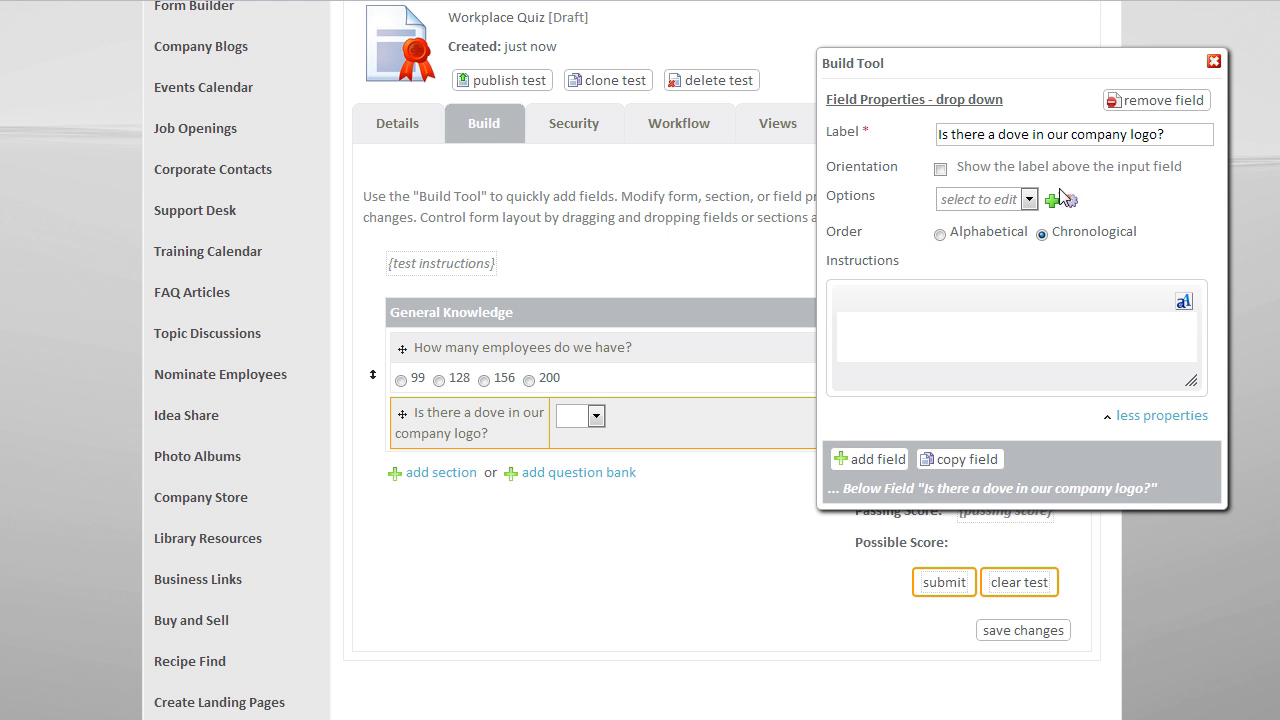
left_click(940, 169)
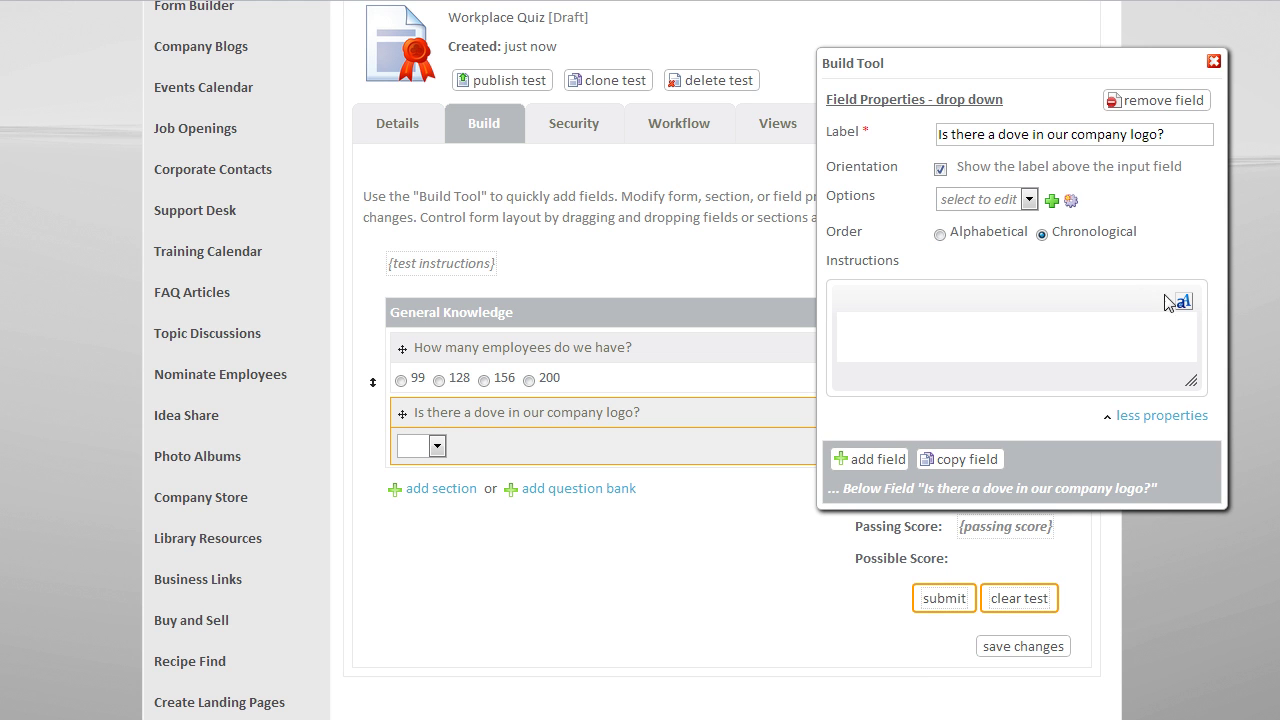
Step: Add a checkboxes question labelled 'What colours are in our company logo?'
left_click(862, 462)
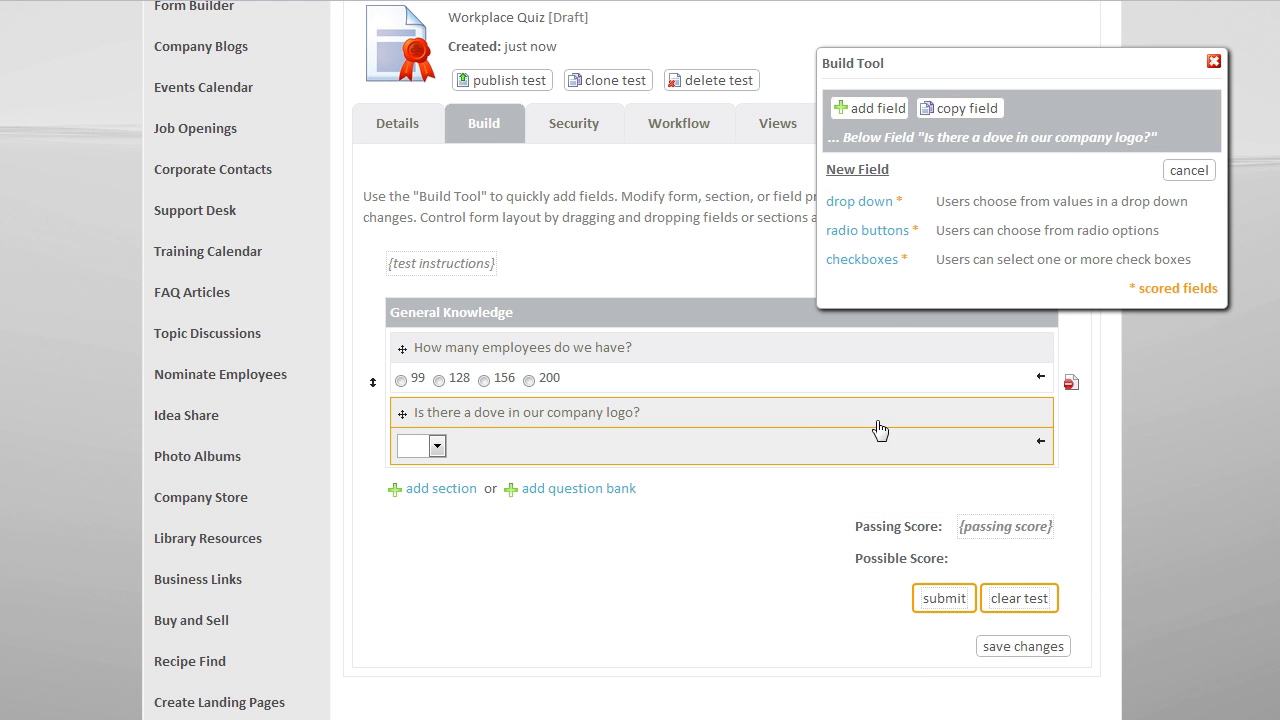
left_click(860, 260)
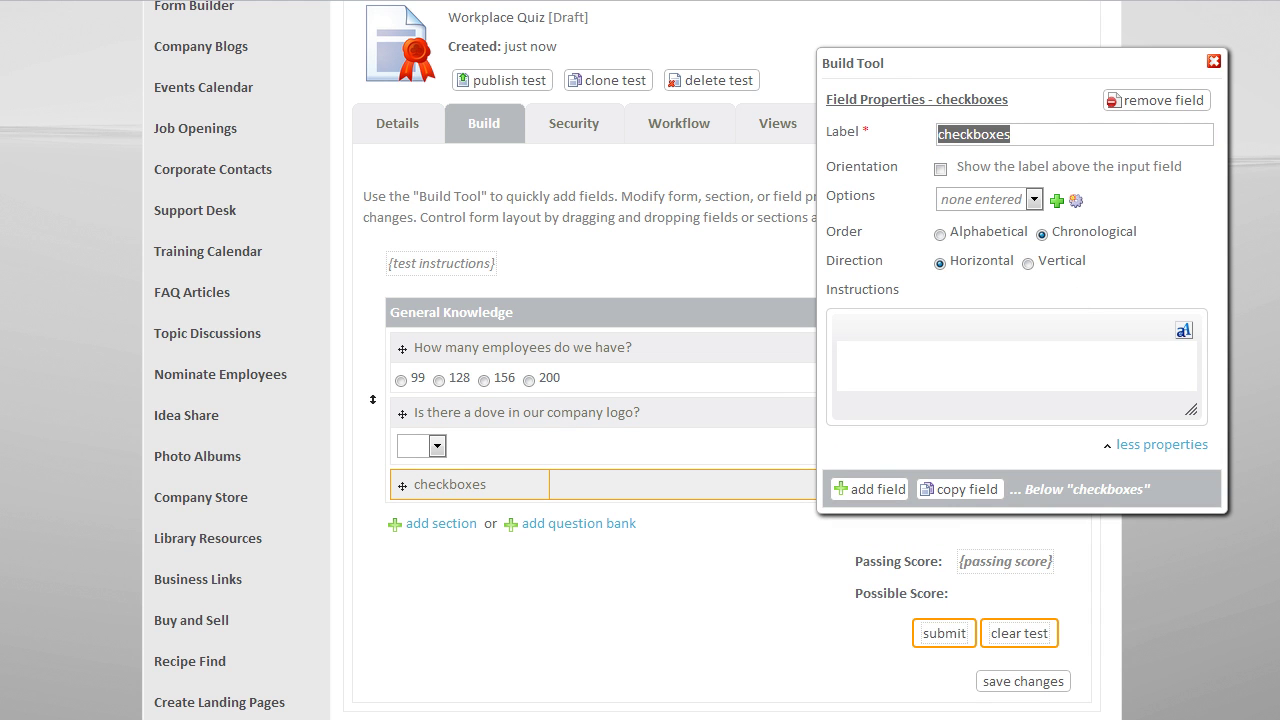
left_click(1028, 134)
left_click_drag(1040, 134, 932, 145)
type("What colours are in our company logo?")
key("Tab")
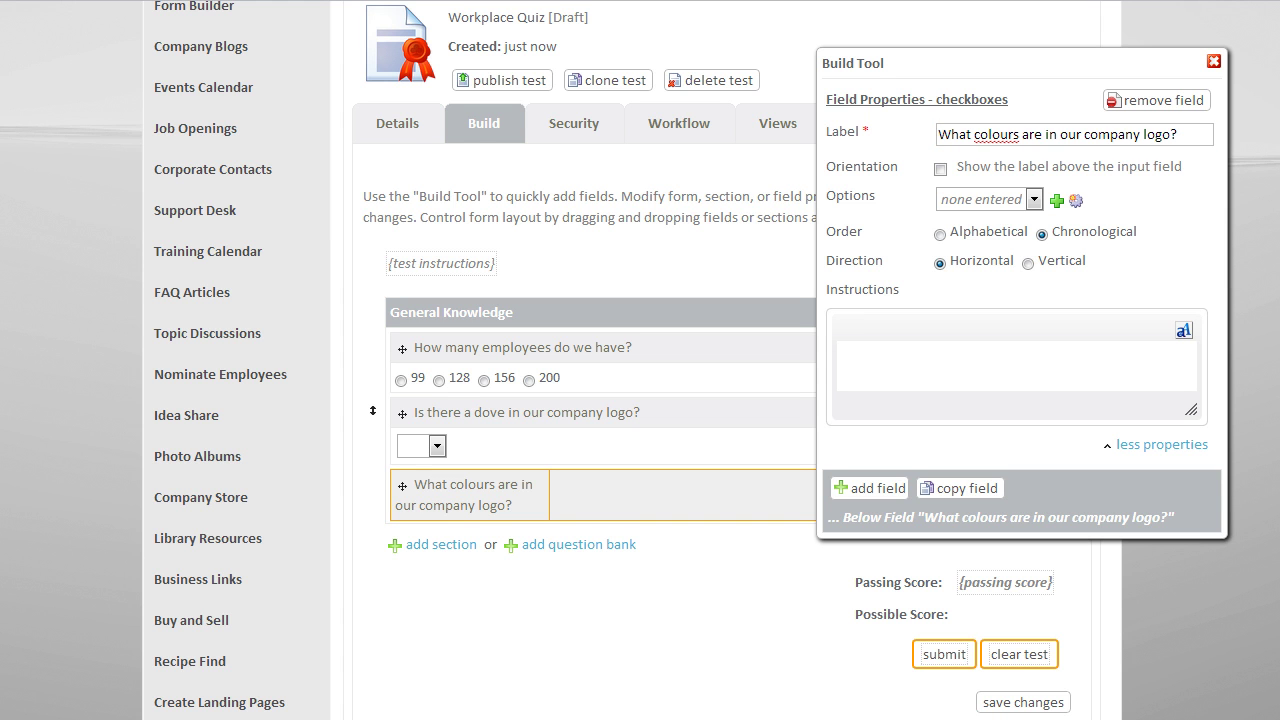
Step: Give the colours question the options Orange, Blue, Red and Yellow
left_click(1055, 201)
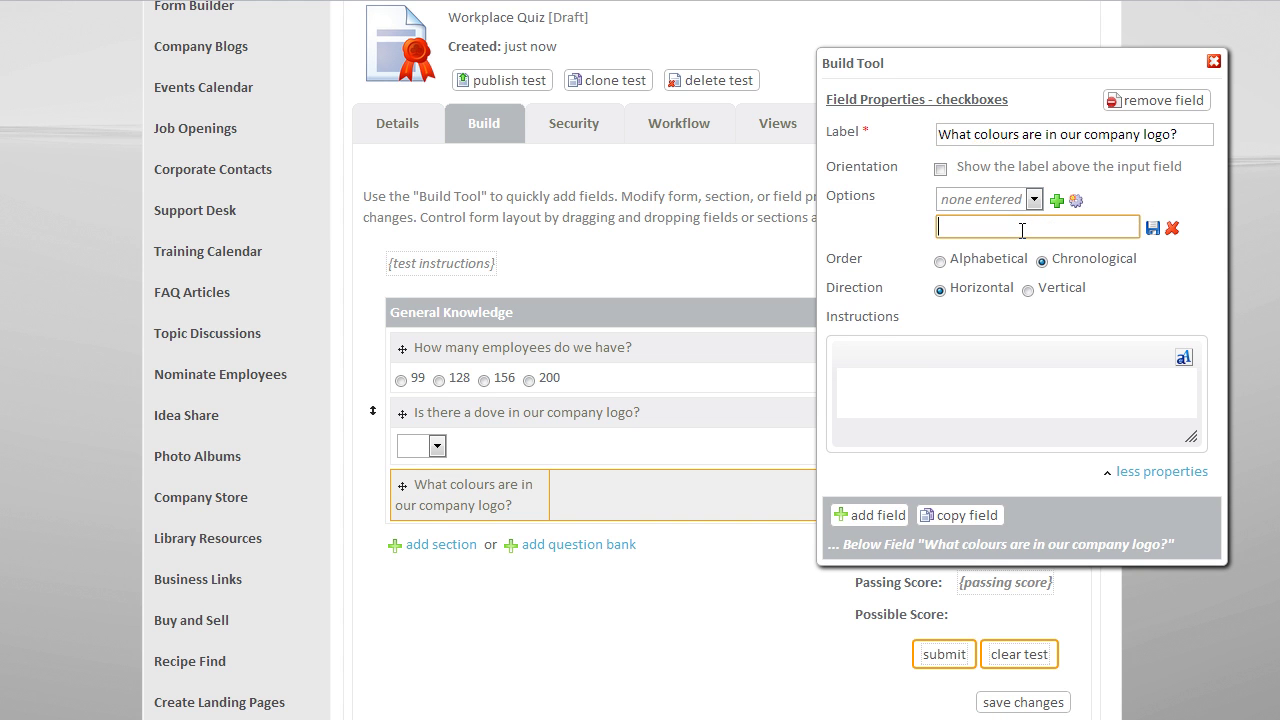
type("Orange, Blue, Red, Yellow")
left_click(1152, 228)
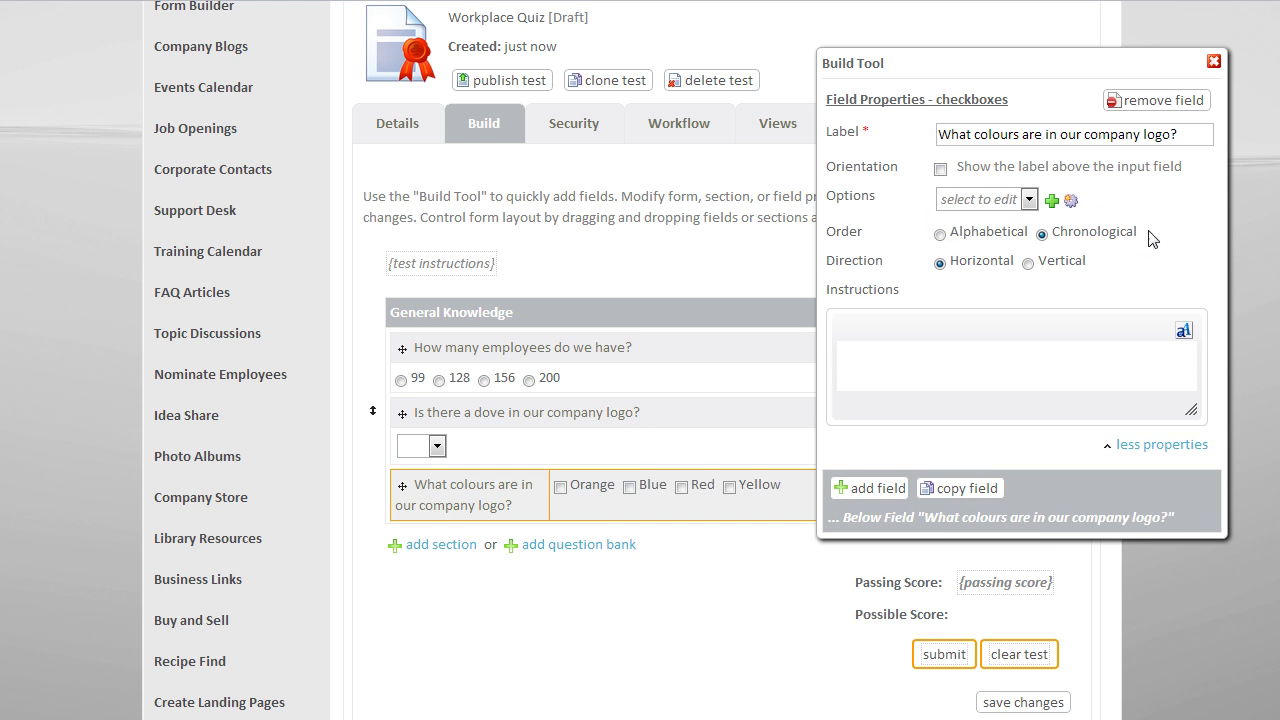
left_click(1214, 62)
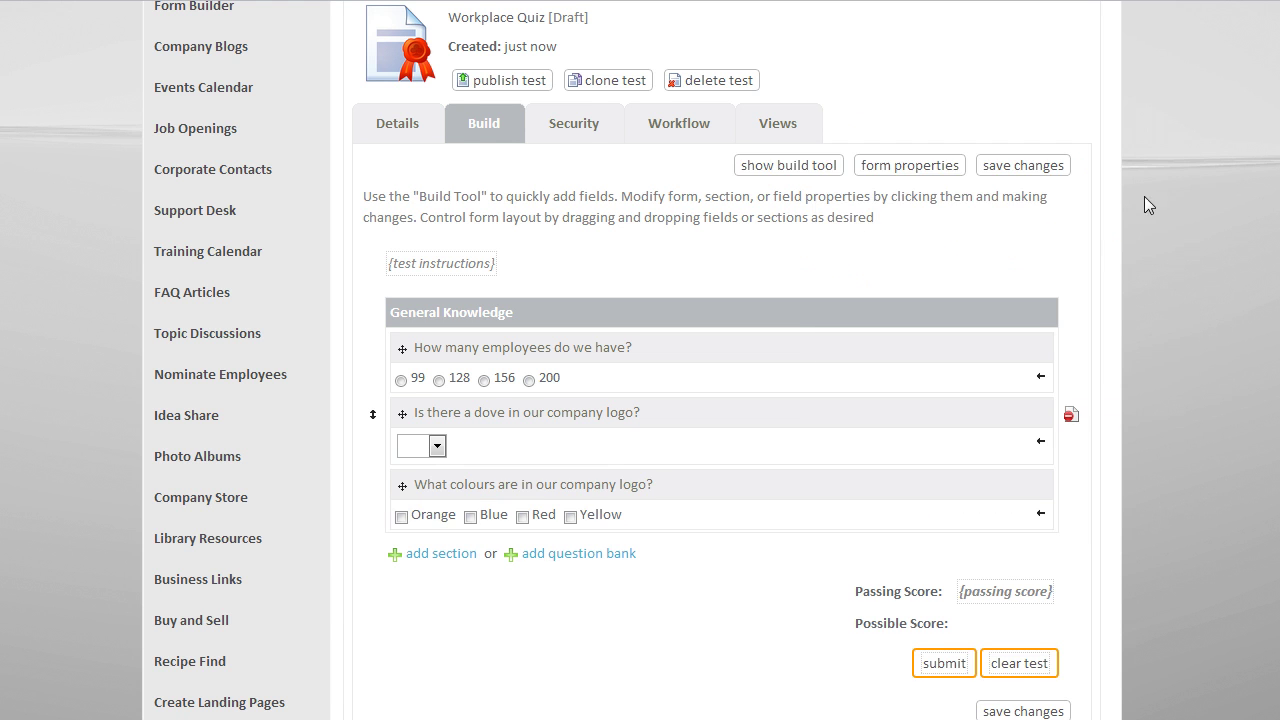
Step: Set the General Knowledge bank to show 2 random questions worth 1 point each
scroll(1120, 230, "down", 1)
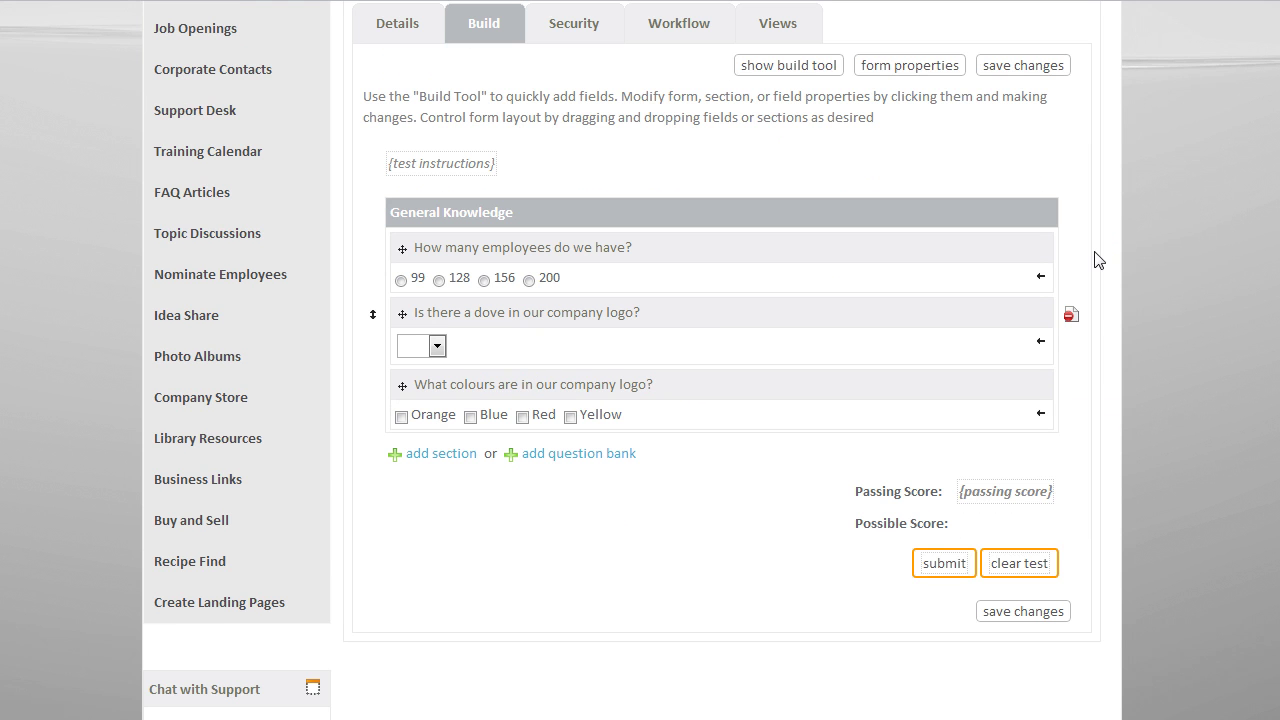
left_click(585, 213)
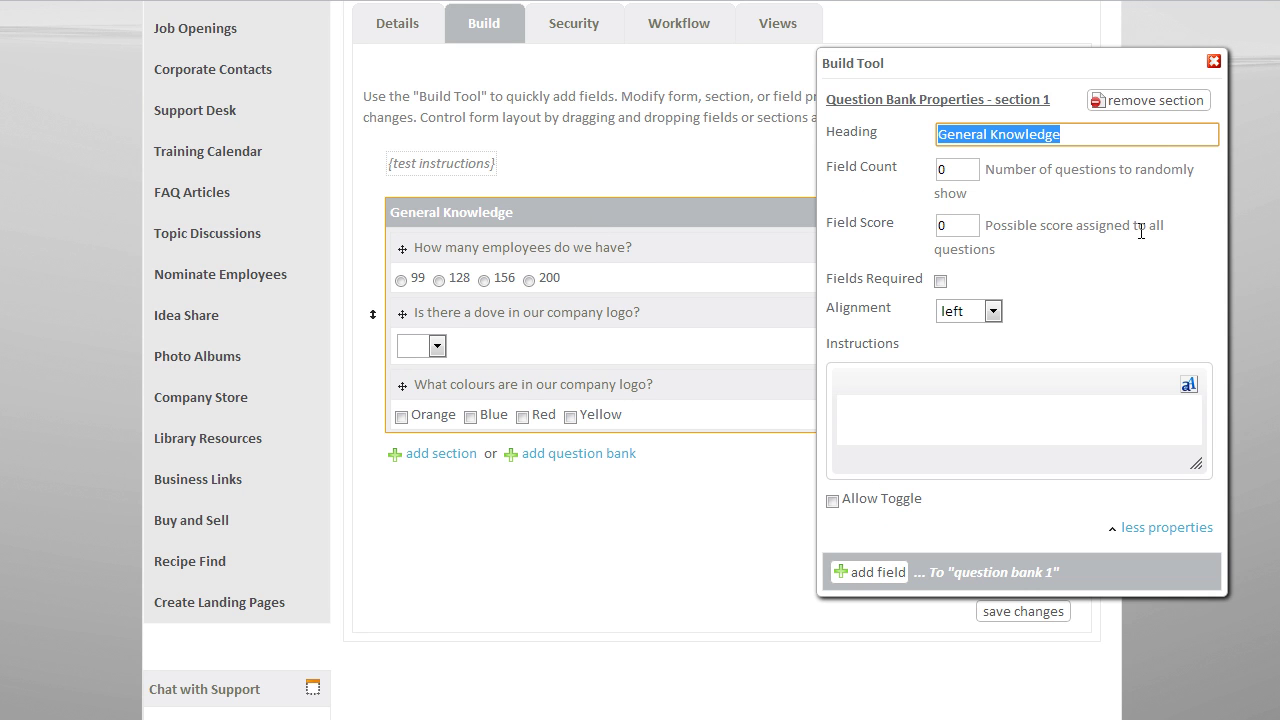
double_click(958, 169)
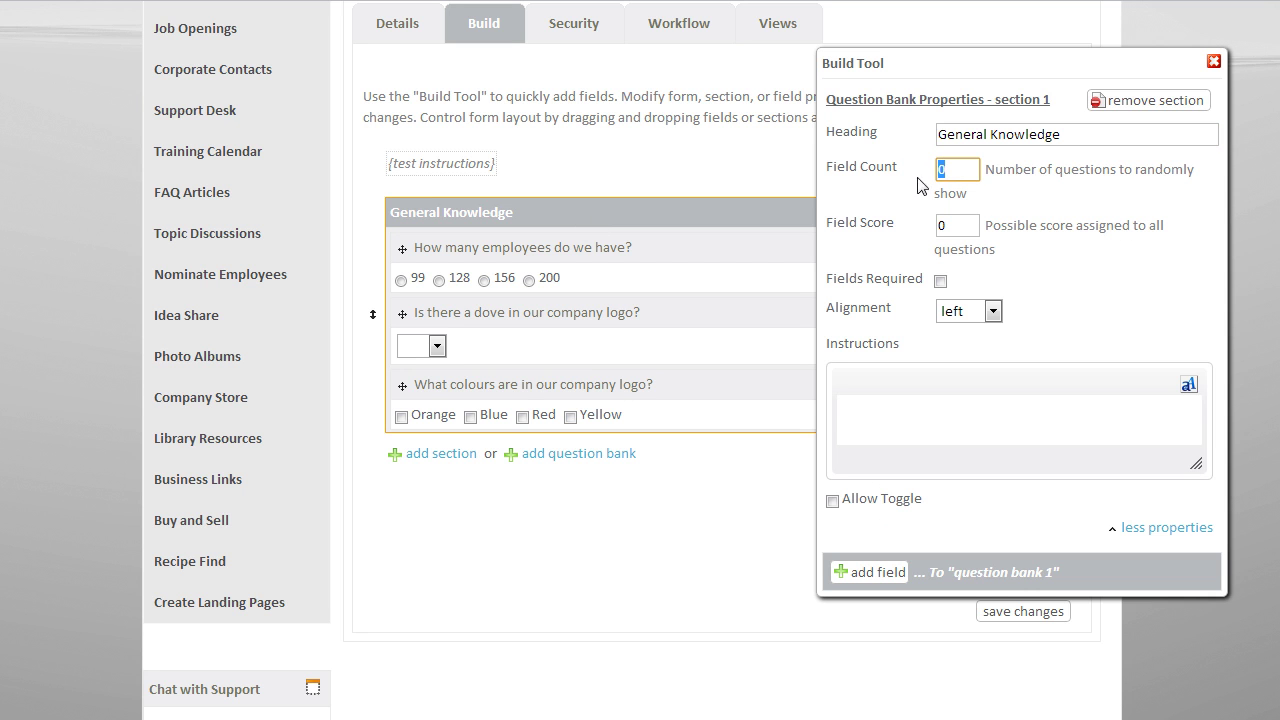
type("2")
left_click(1088, 191)
double_click(954, 231)
type("1")
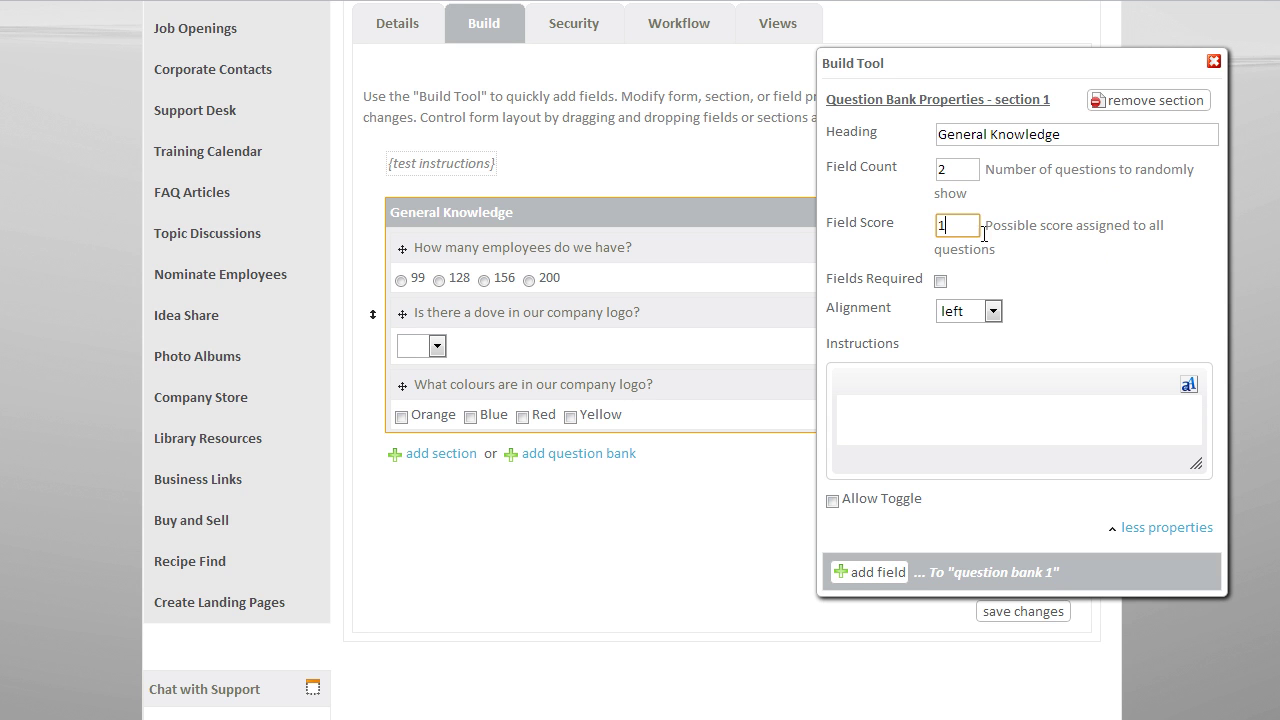
left_click(1106, 211)
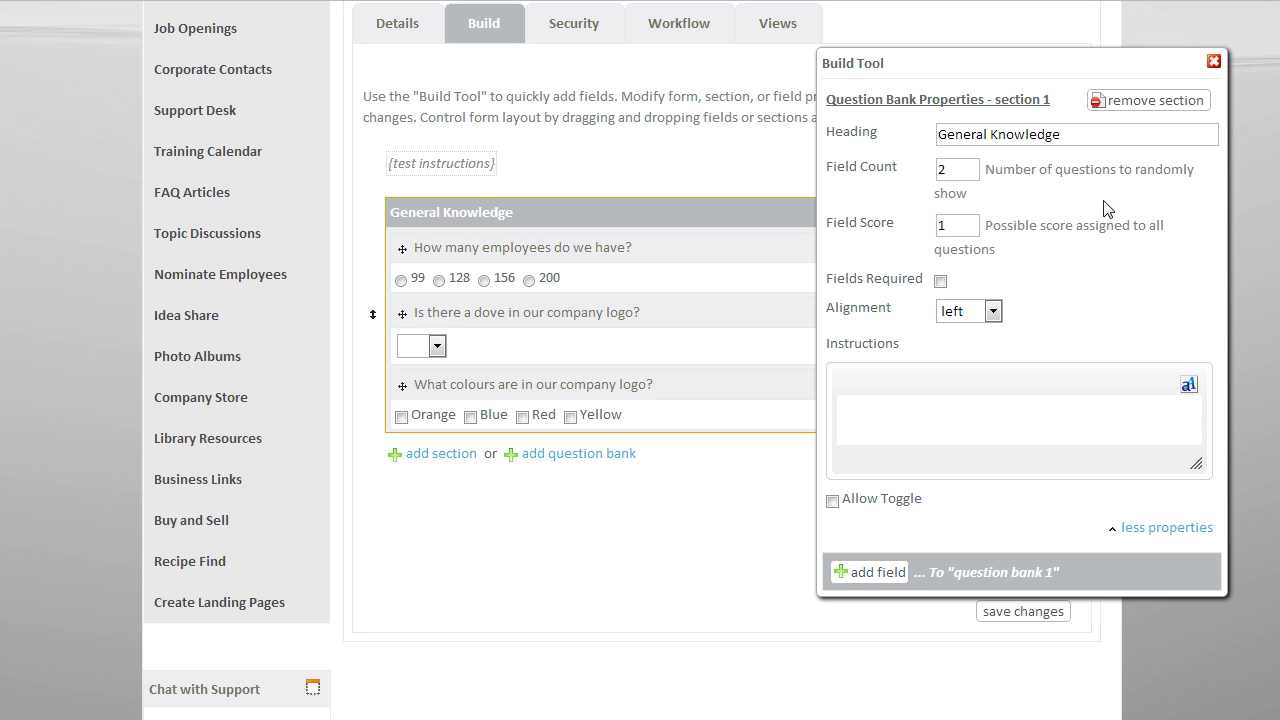
left_click(1214, 63)
scroll(1062, 200, "down", 2)
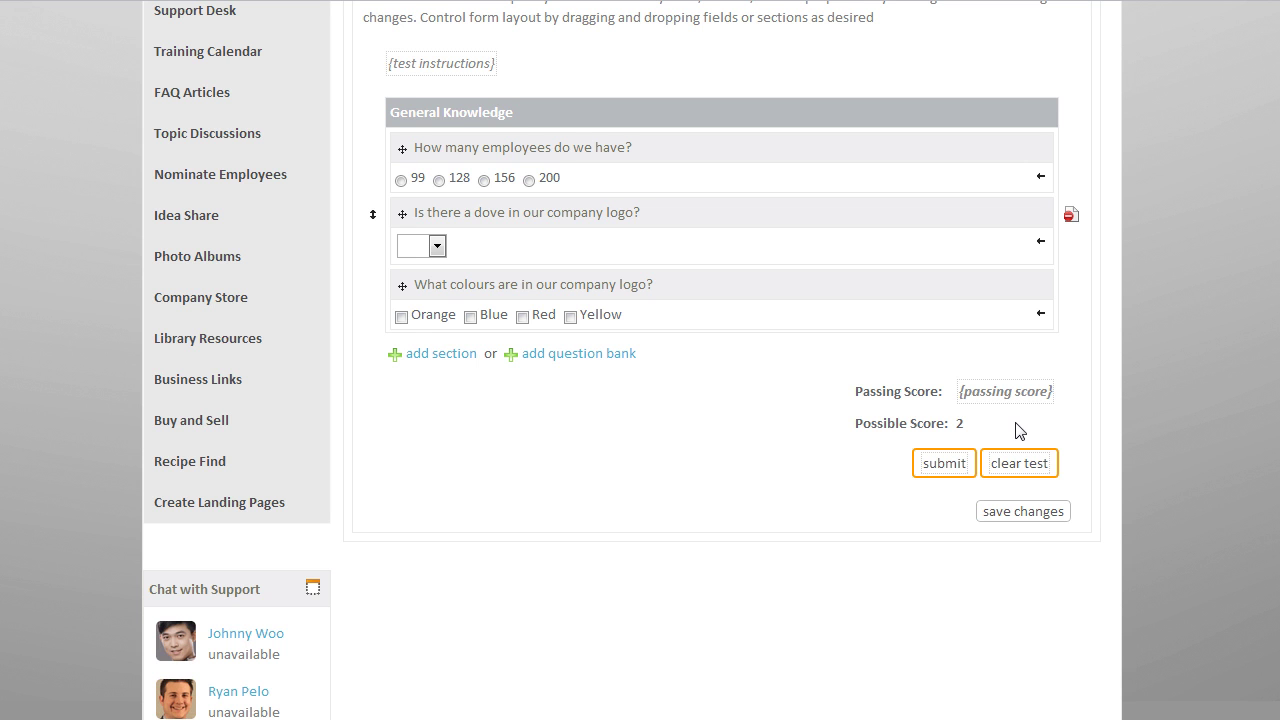
Step: Set the quiz's passing score to 1
left_click(995, 393)
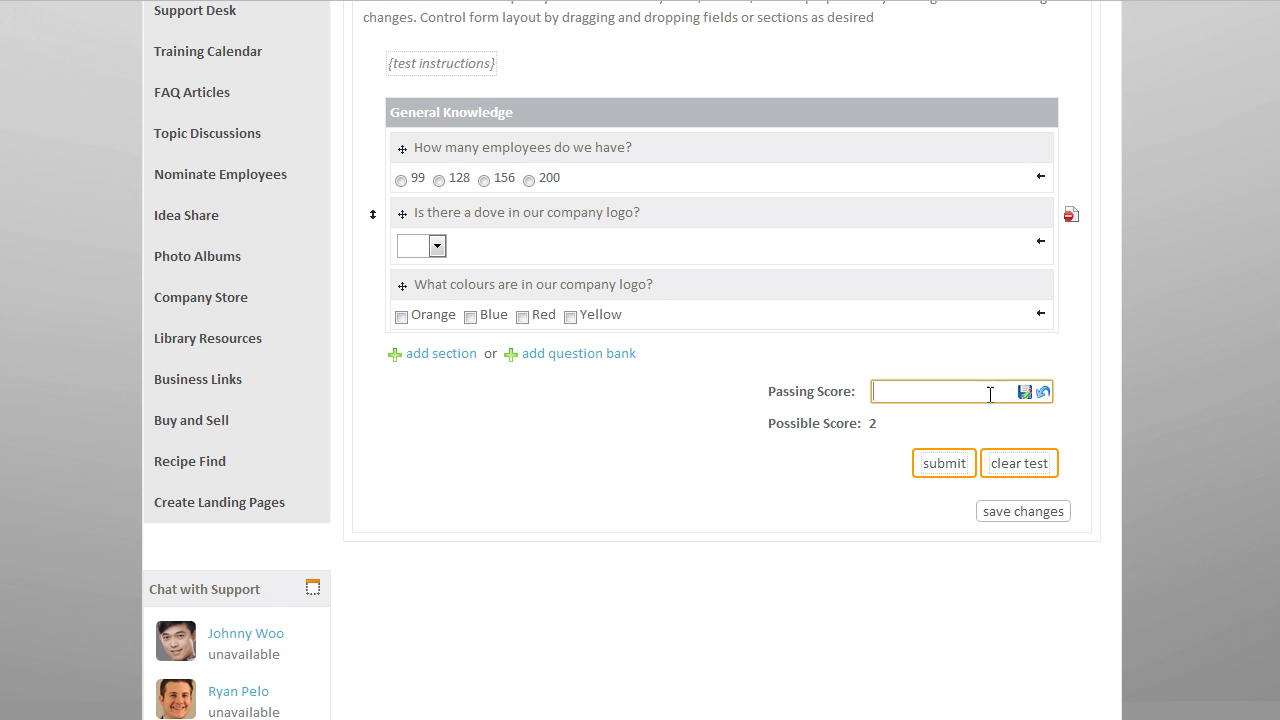
type("1")
left_click(1025, 392)
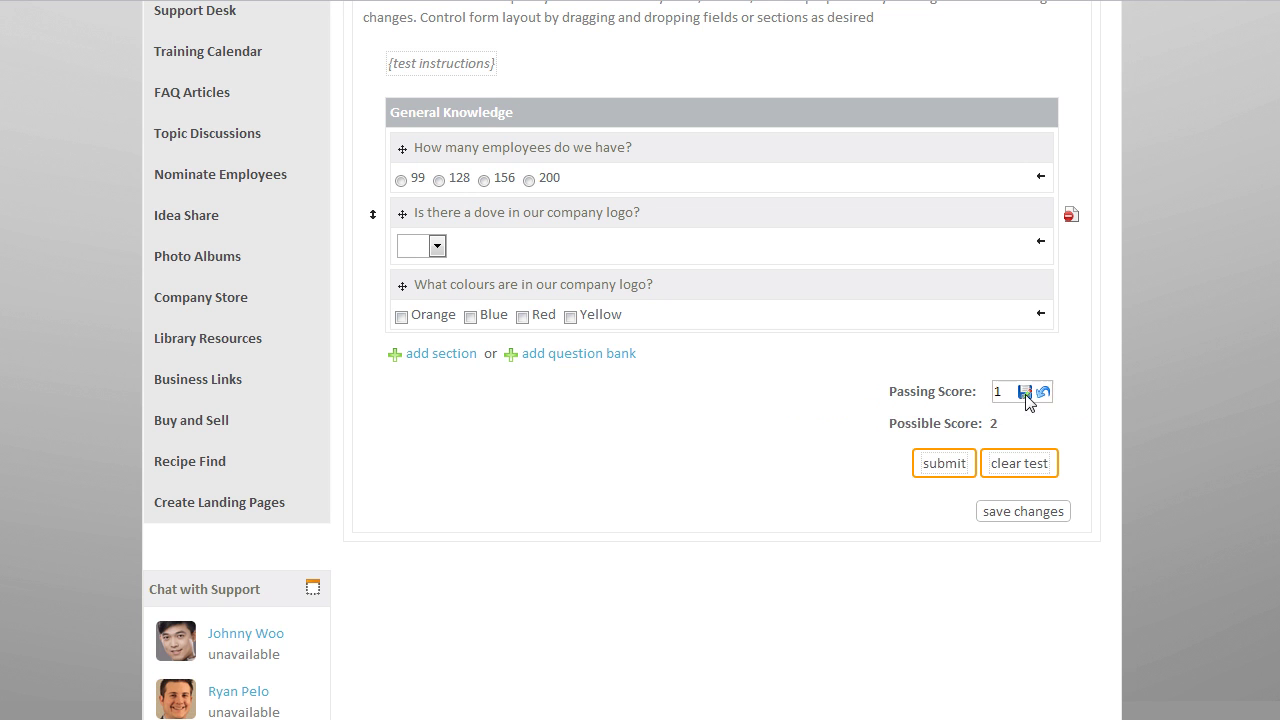
Step: Mark 99, no, and Orange plus Yellow as the correct answers
scroll(955, 378, "up", 1)
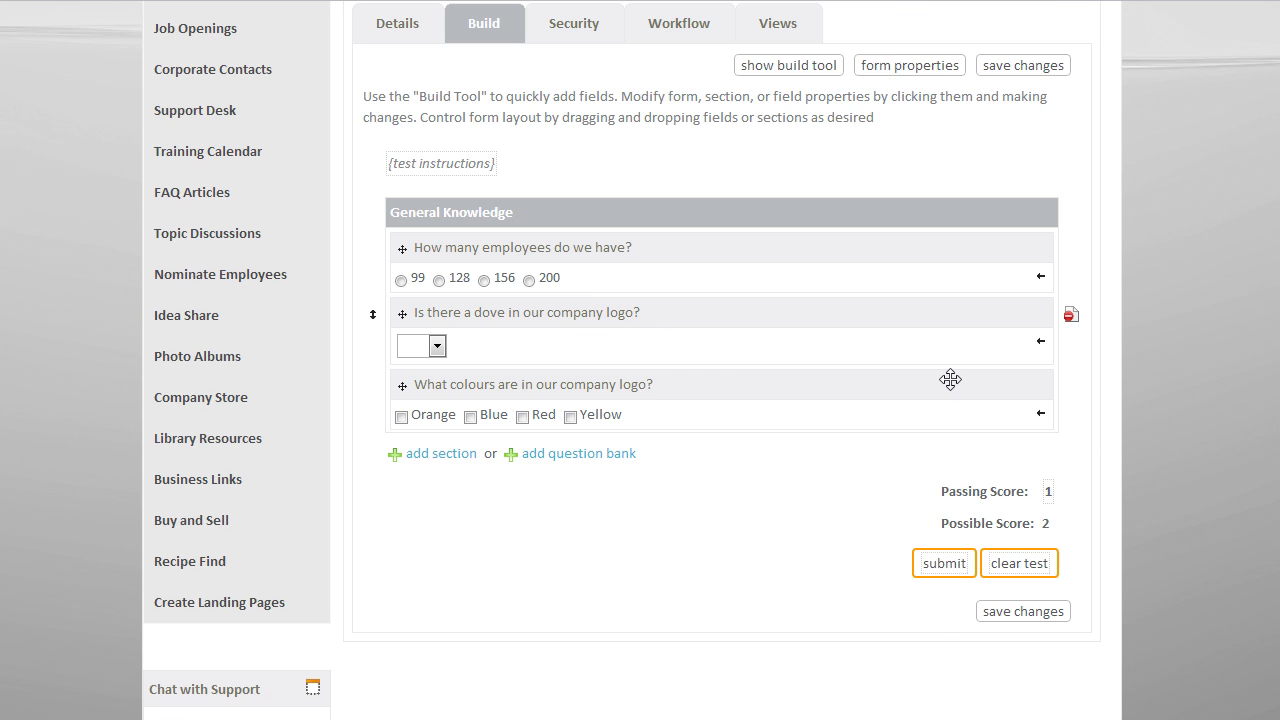
left_click(400, 280)
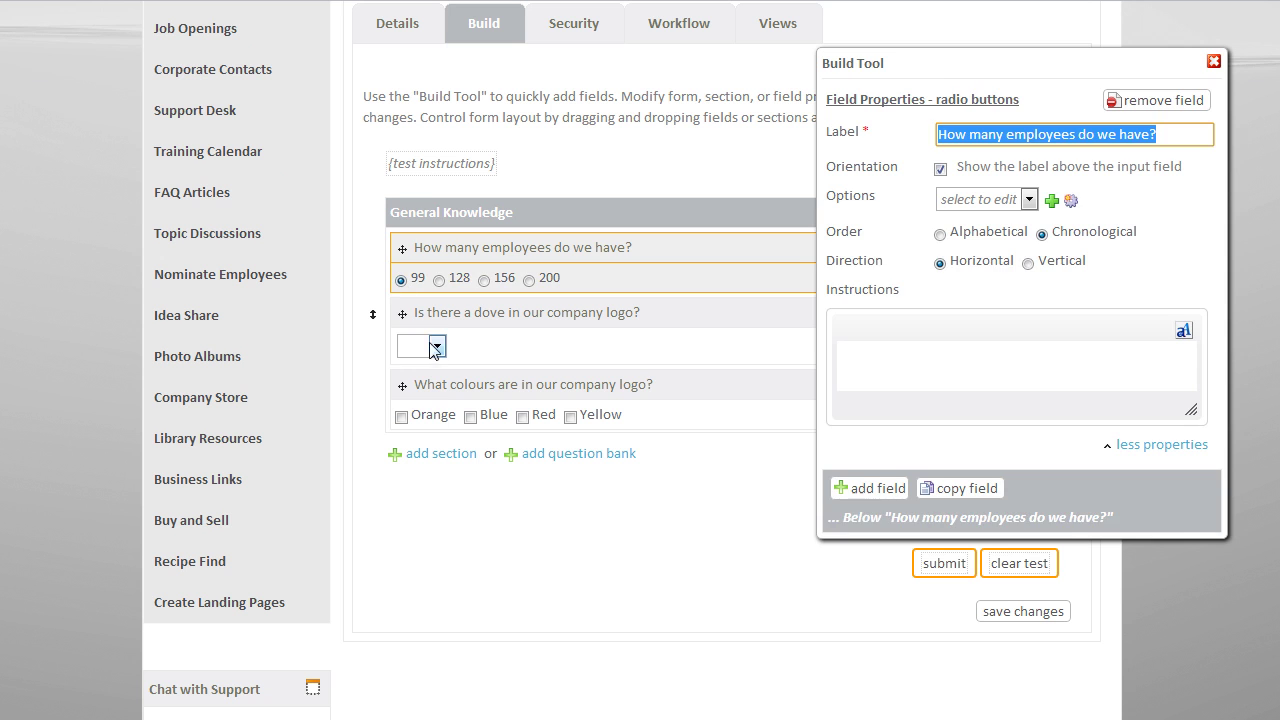
left_click(436, 346)
left_click(415, 404)
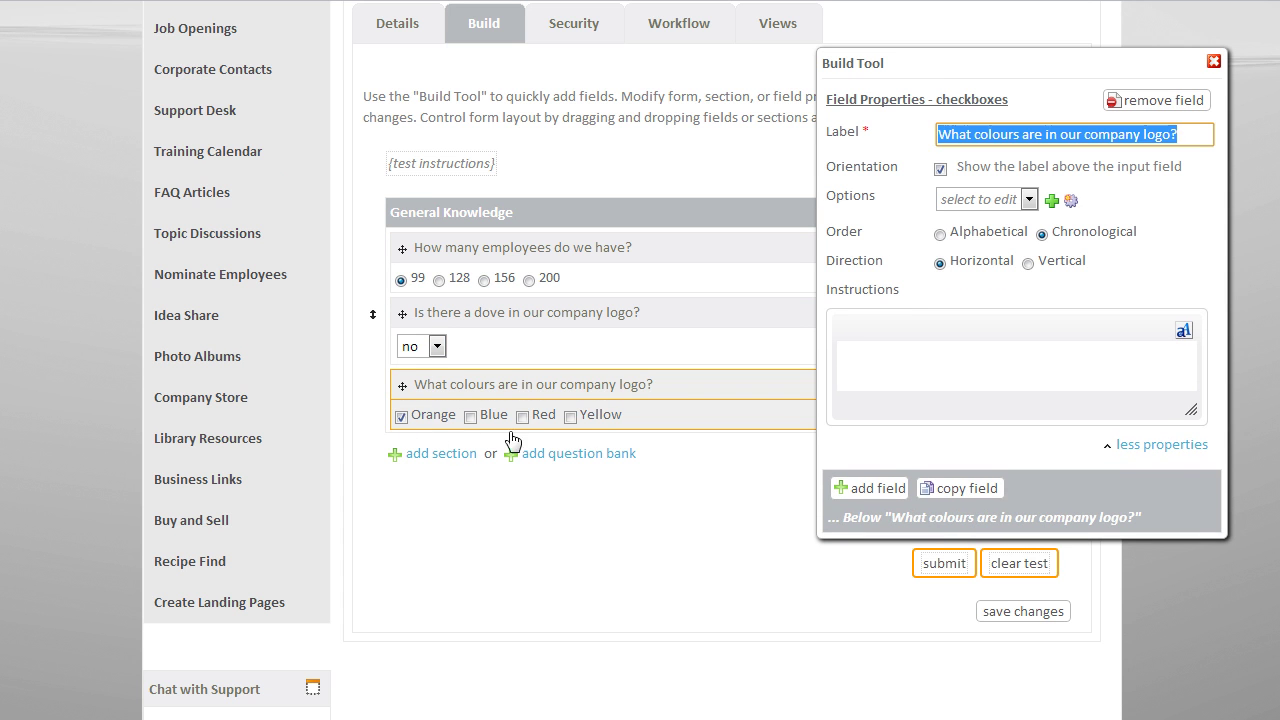
left_click(571, 417)
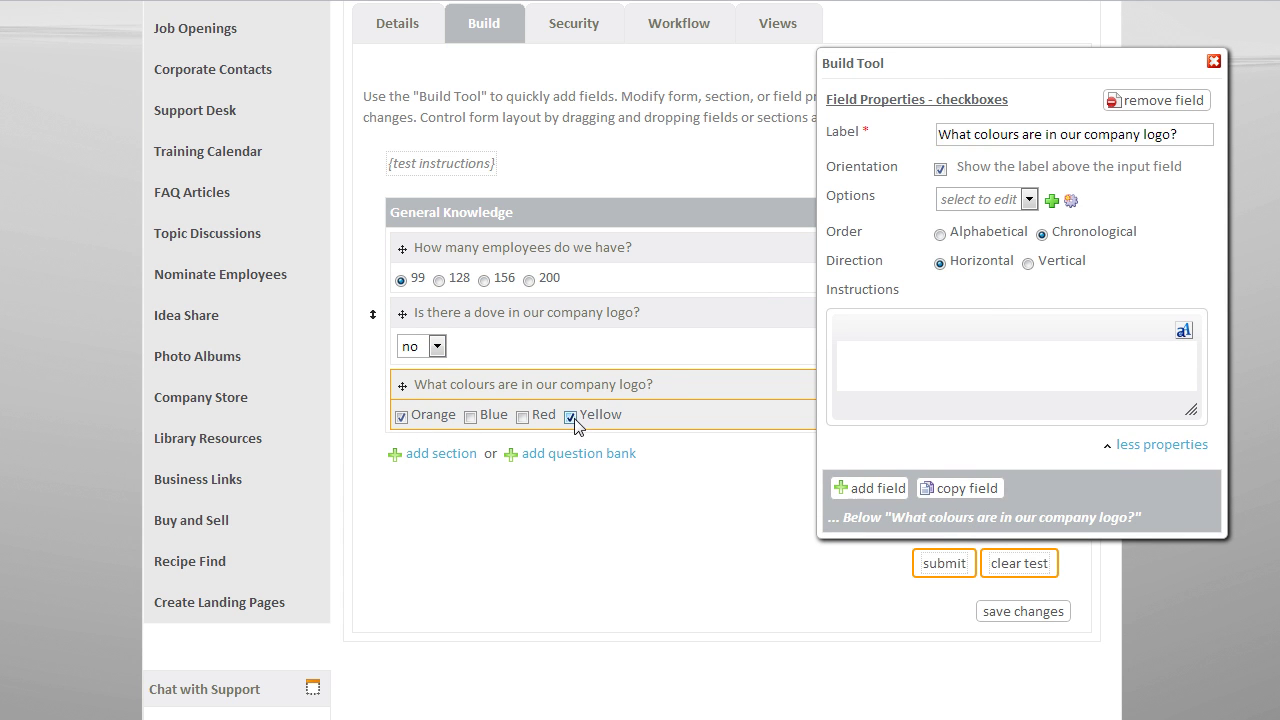
left_click(1213, 62)
scroll(1125, 360, "up", 2)
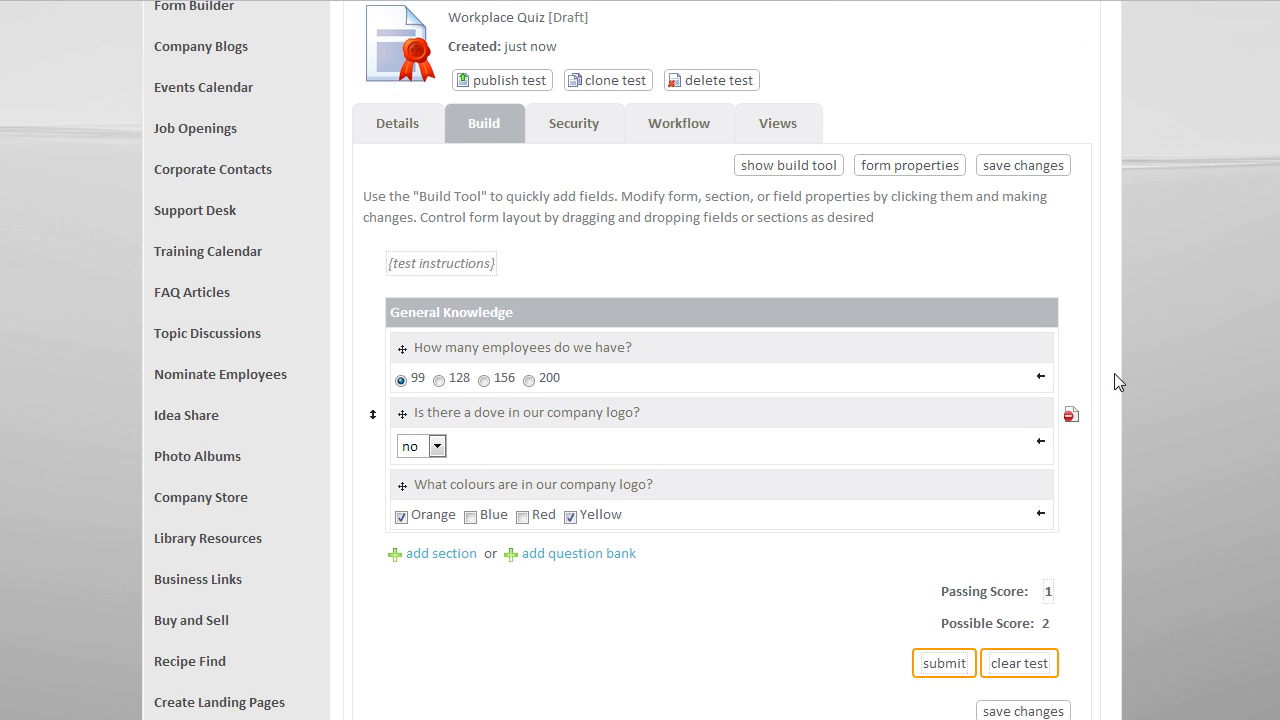
Step: Save the quiz changes and publish it with Advertise Now
left_click(1023, 168)
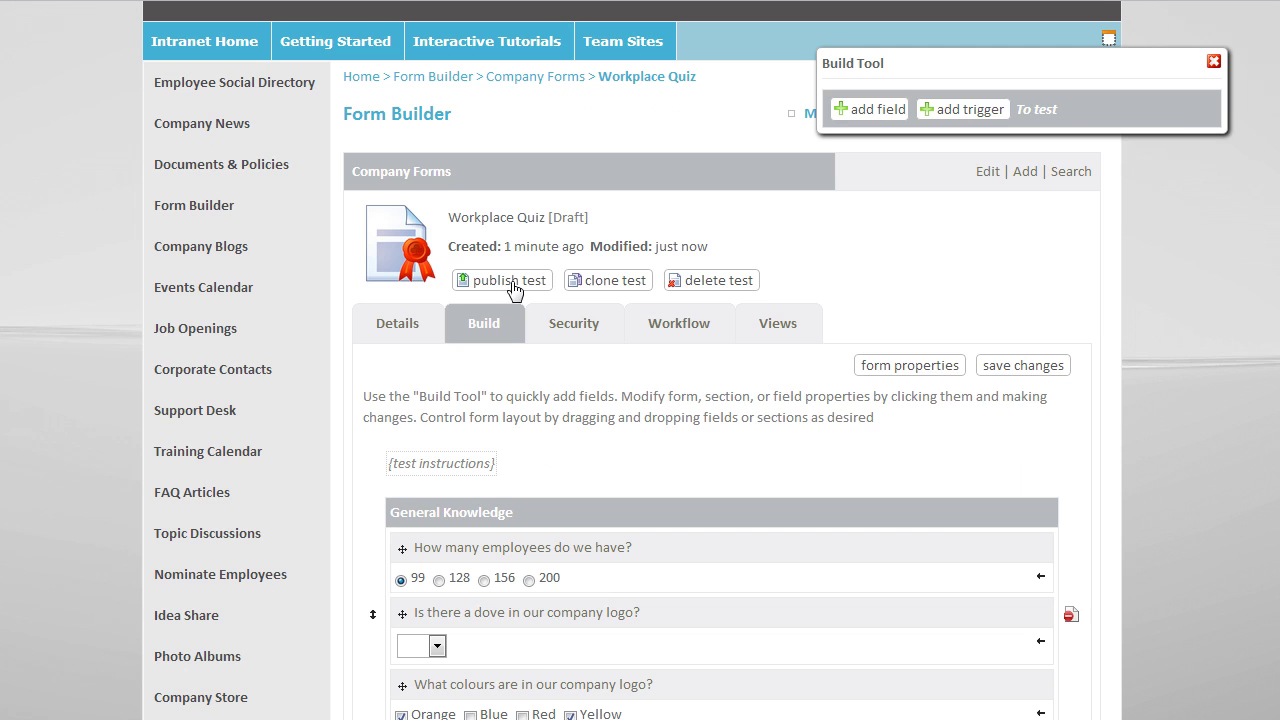
left_click(500, 282)
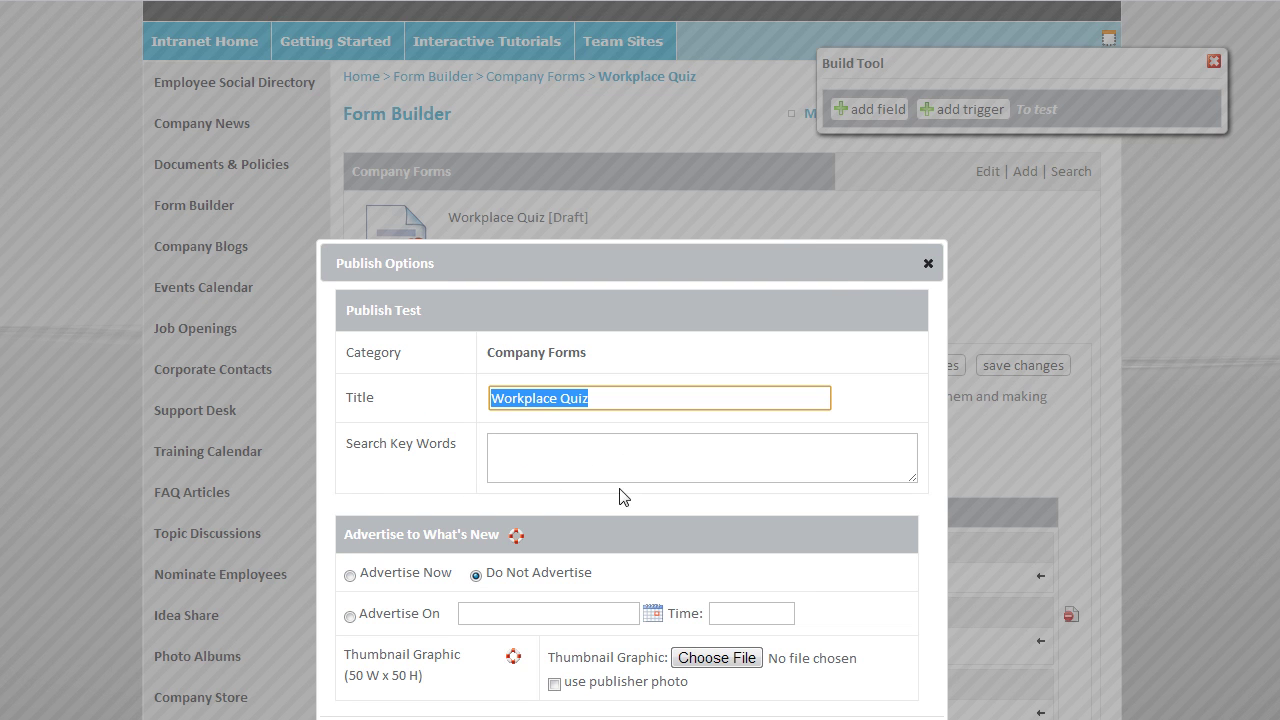
scroll(620, 494, "down", 2)
left_click(350, 375)
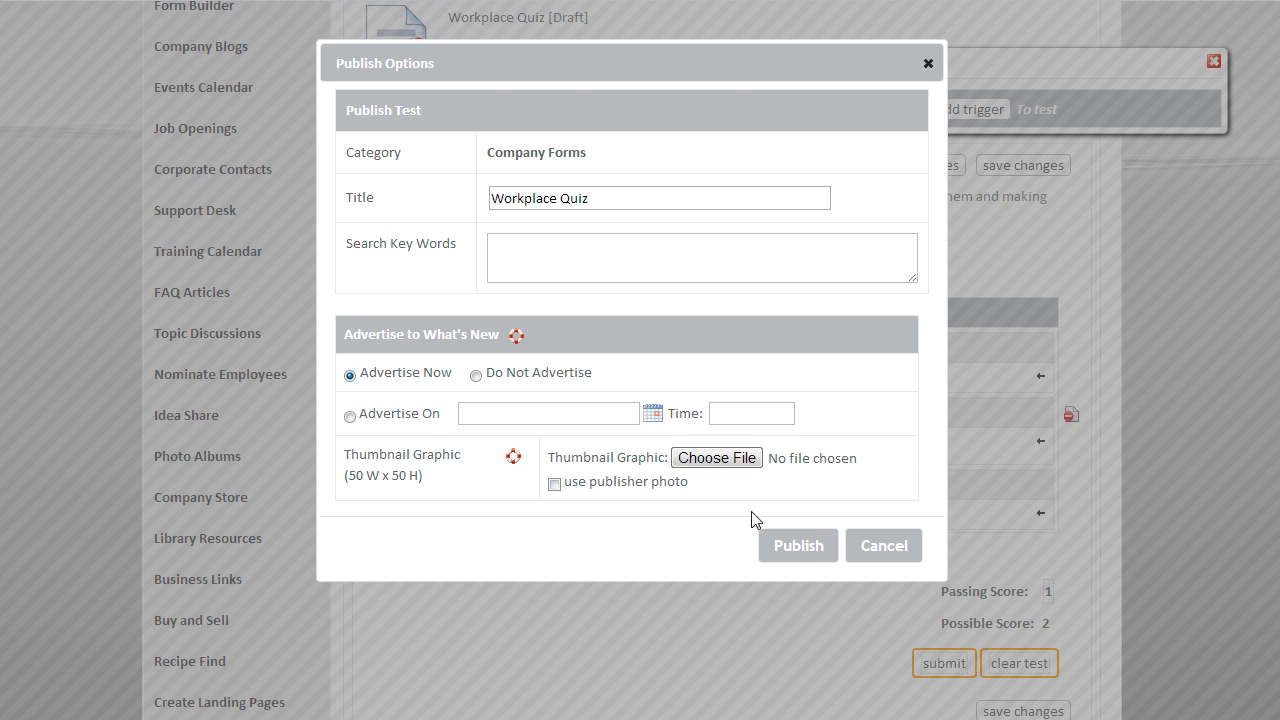
left_click(802, 550)
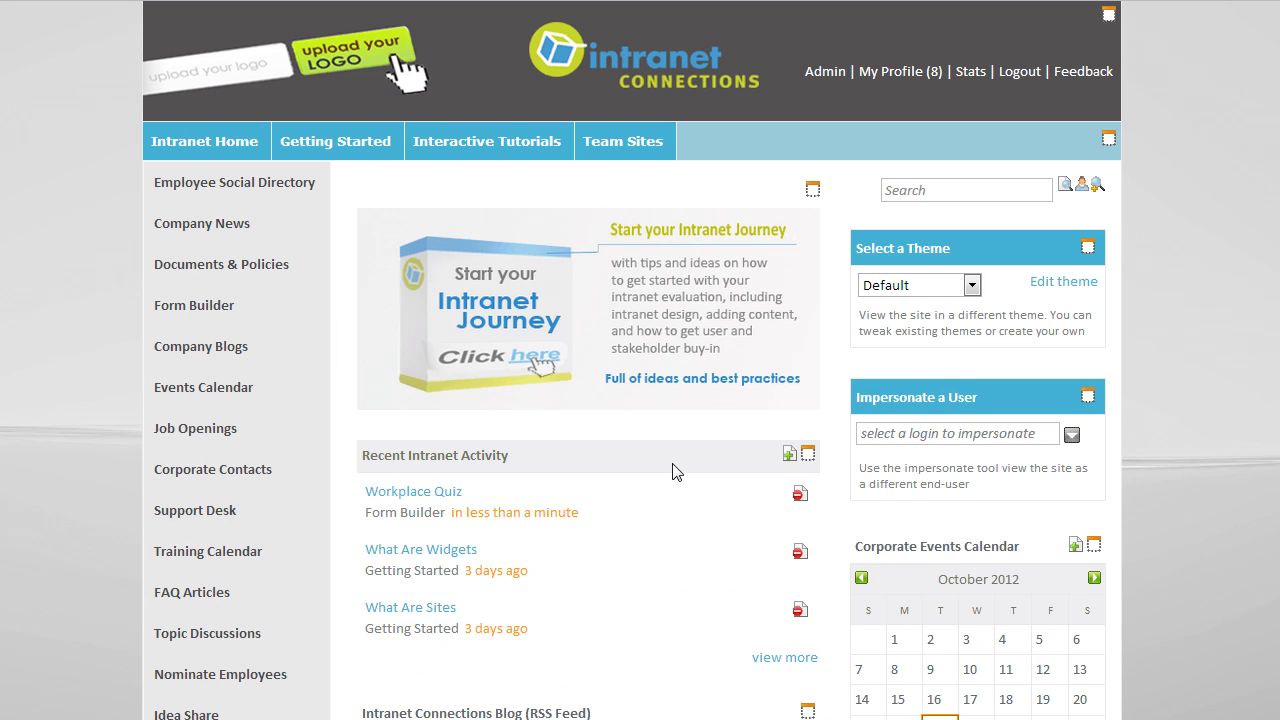
scroll(1157, 246, "down", 1)
scroll(1157, 246, "down", 1)
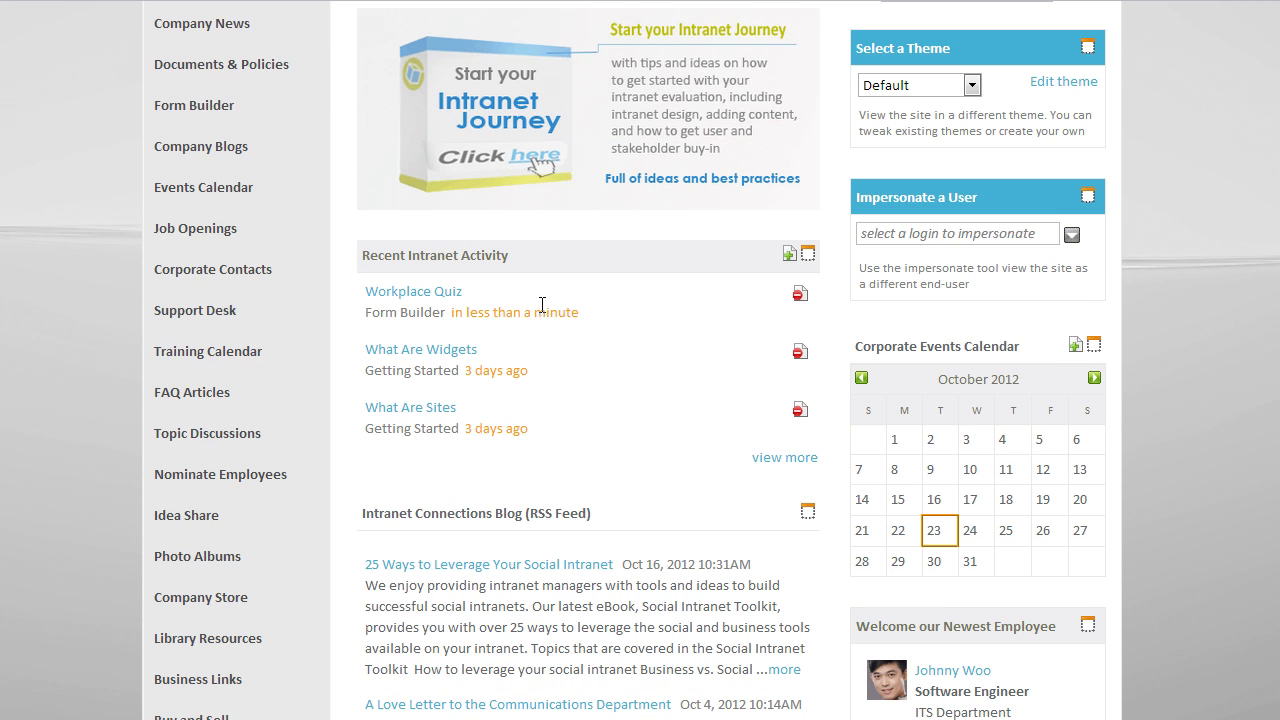
Step: Take the Workplace Quiz answering Blue, Red and no, then submit
left_click(412, 293)
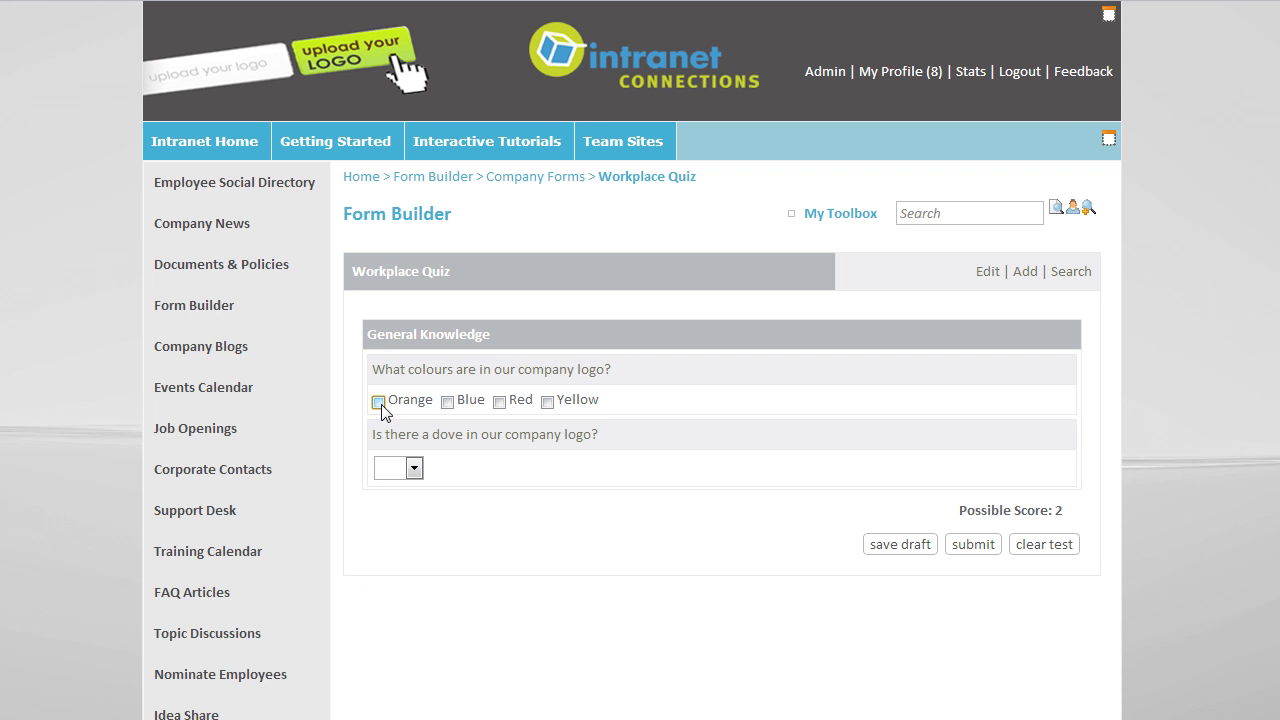
left_click(447, 402)
left_click(499, 402)
left_click(413, 468)
left_click(398, 526)
left_click(951, 545)
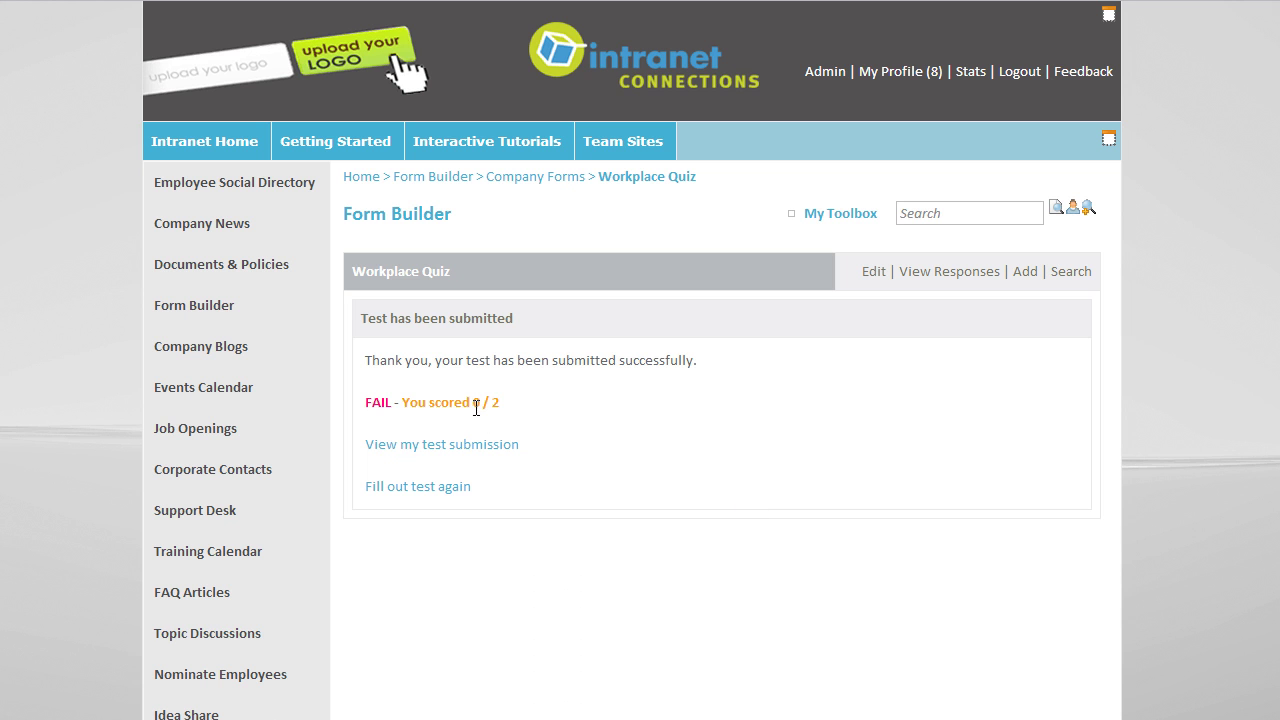
Step: Retake the quiz ticking Red and Blue and submit the second attempt
left_click(436, 494)
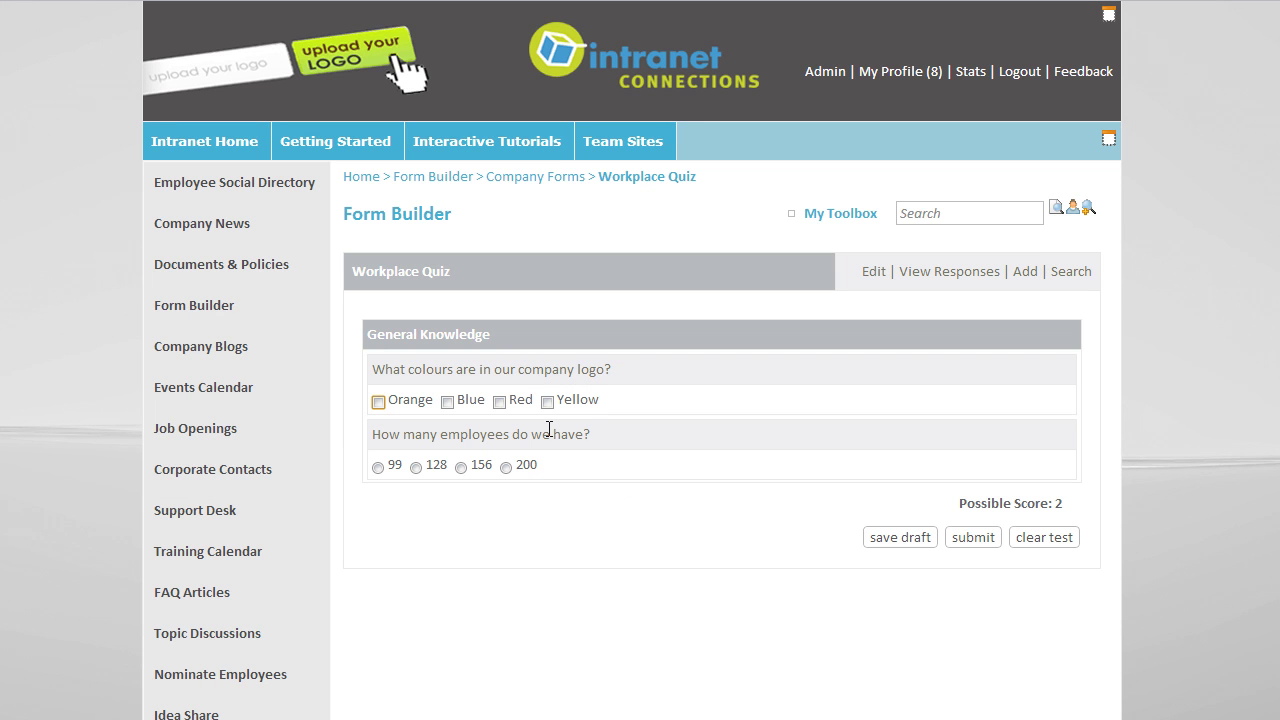
left_click(499, 402)
left_click(447, 402)
left_click(972, 537)
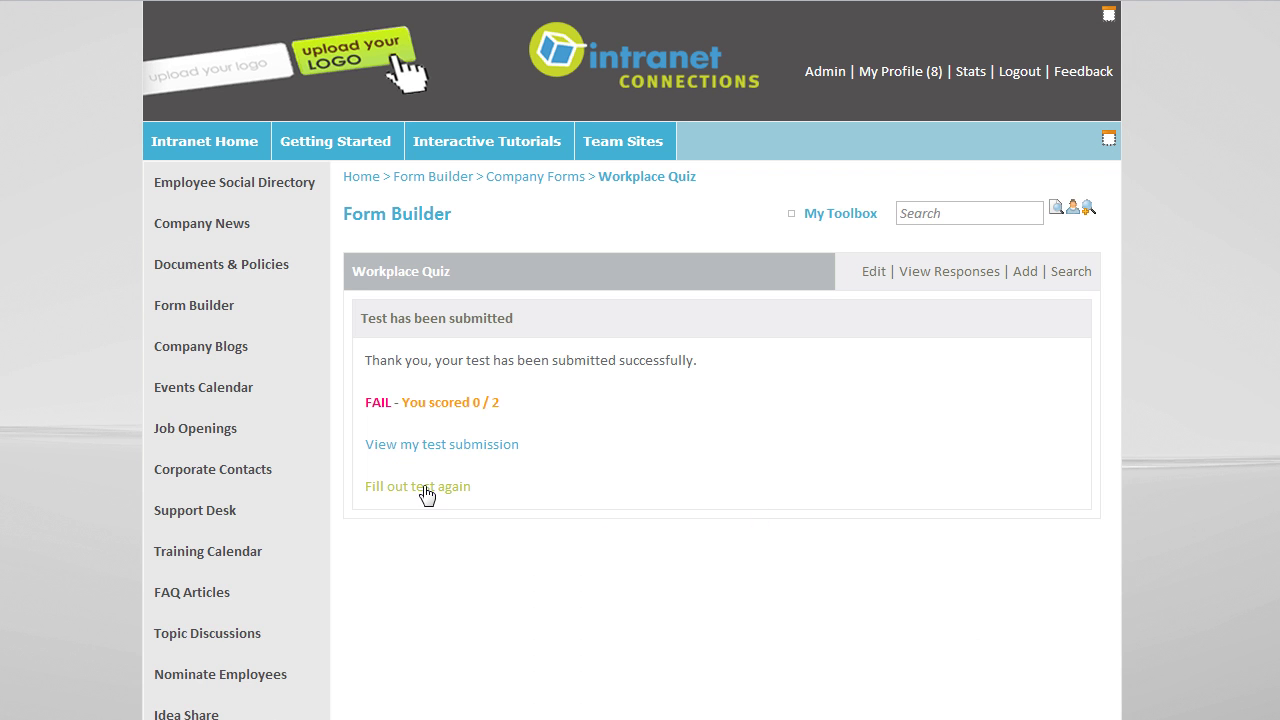
left_click(420, 447)
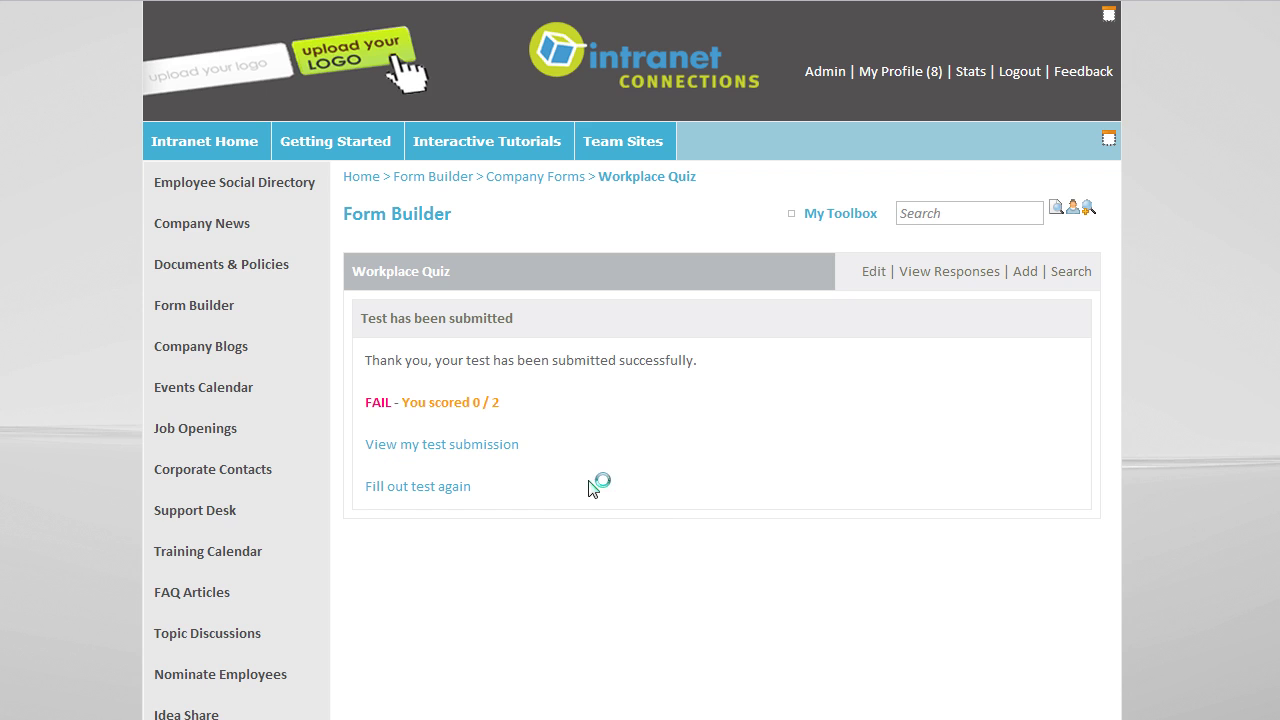